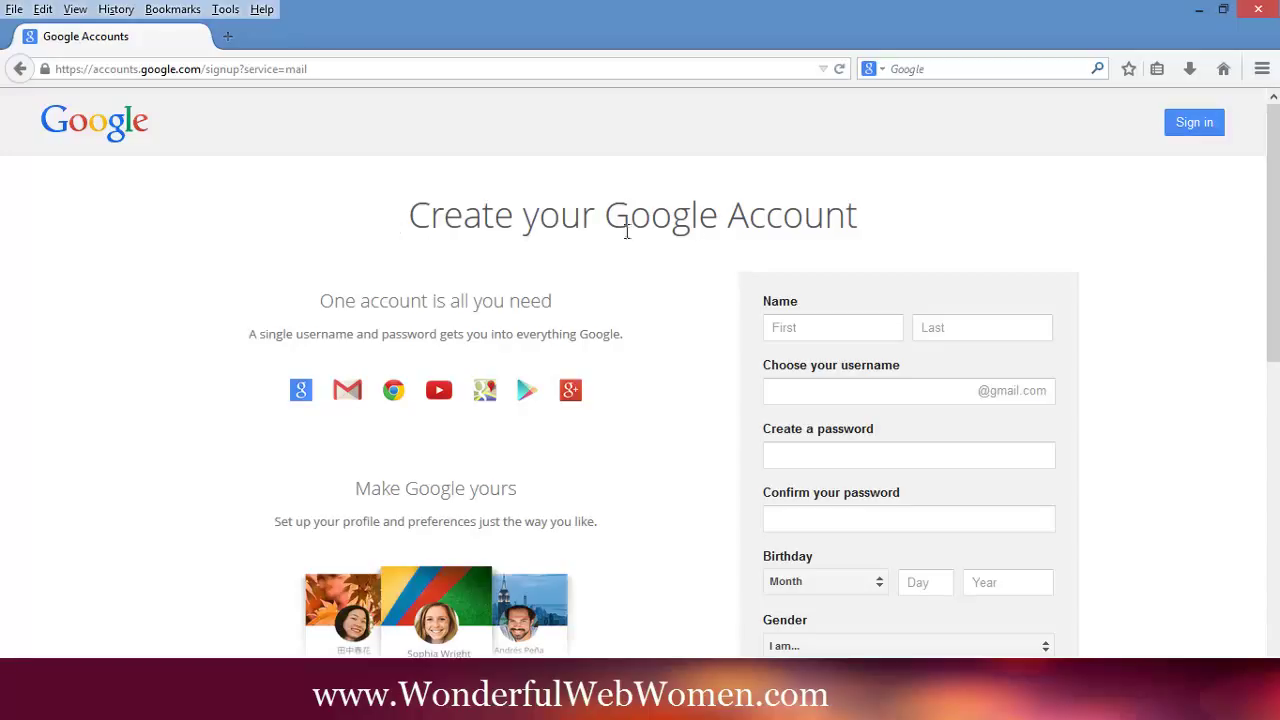
- Abandon the Google+ signup form and move to the signed-in Chrome window with Gmail and Google+
scroll(1174, 271, down, 2)
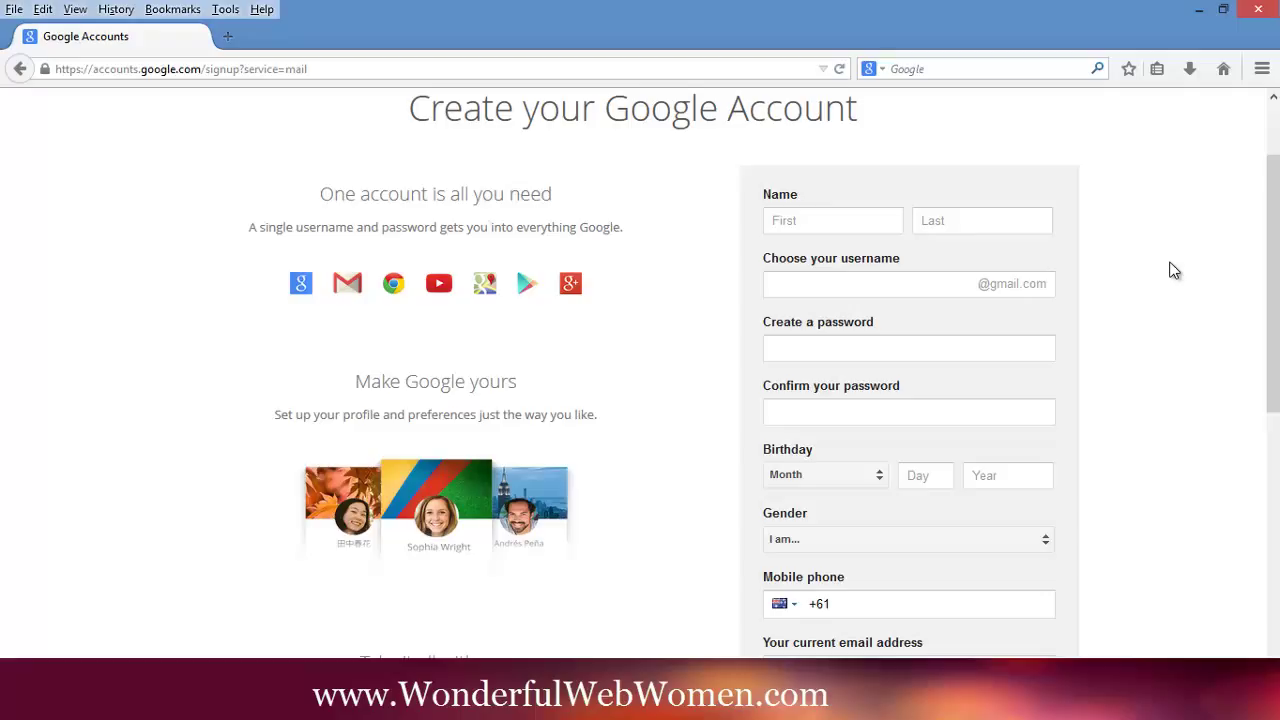
click(800, 221)
scroll(1224, 352, down, 1)
scroll(1224, 352, down, 5)
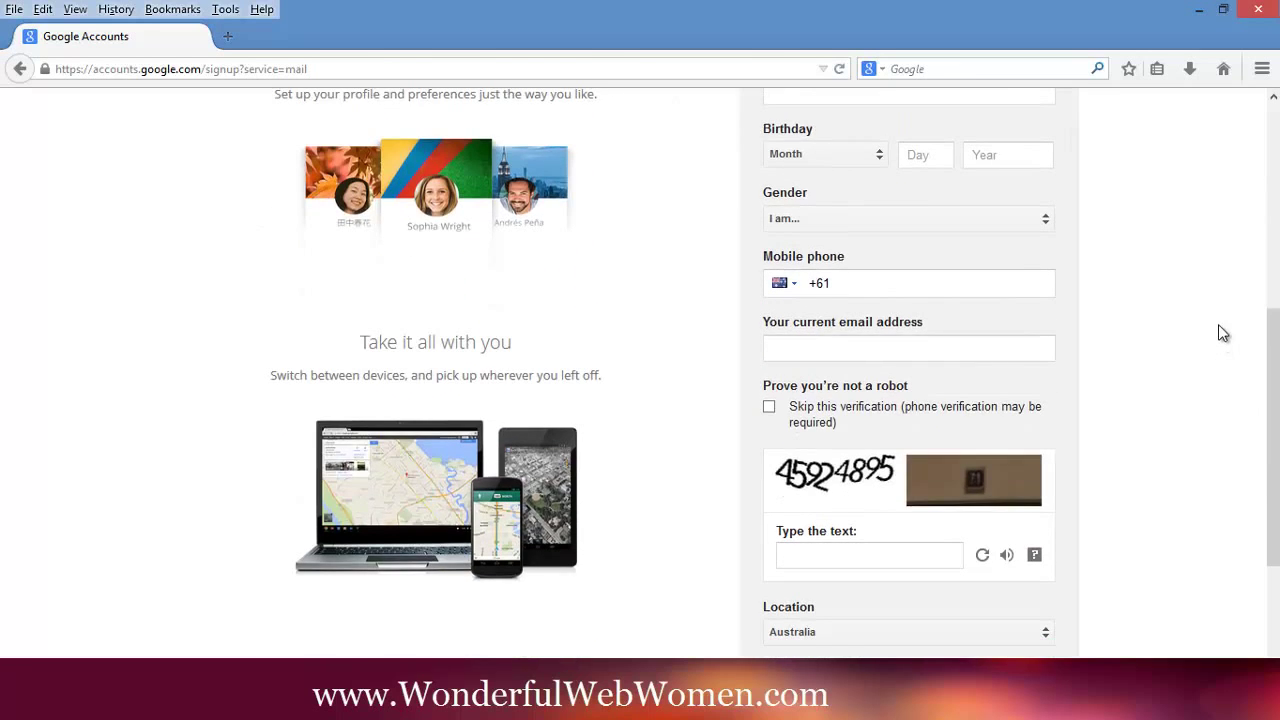
scroll(1218, 328, down, 4)
scroll(1210, 332, up, 2)
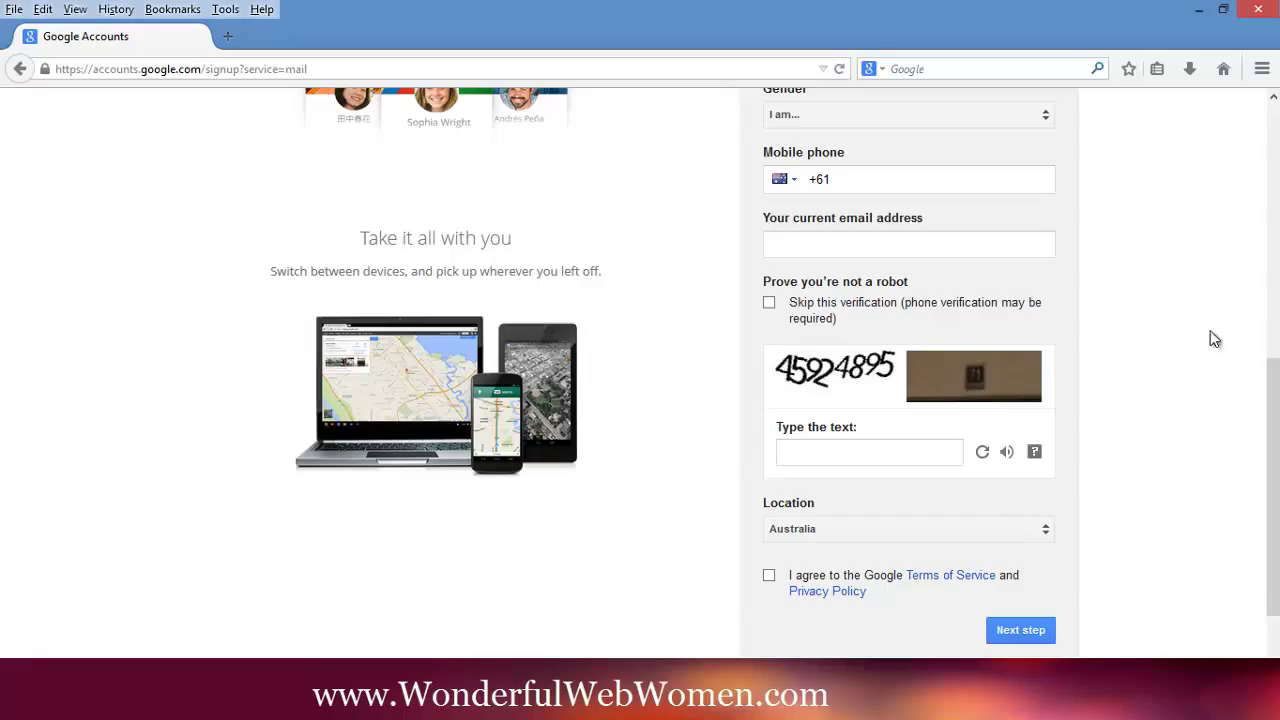
scroll(1188, 431, up, 10)
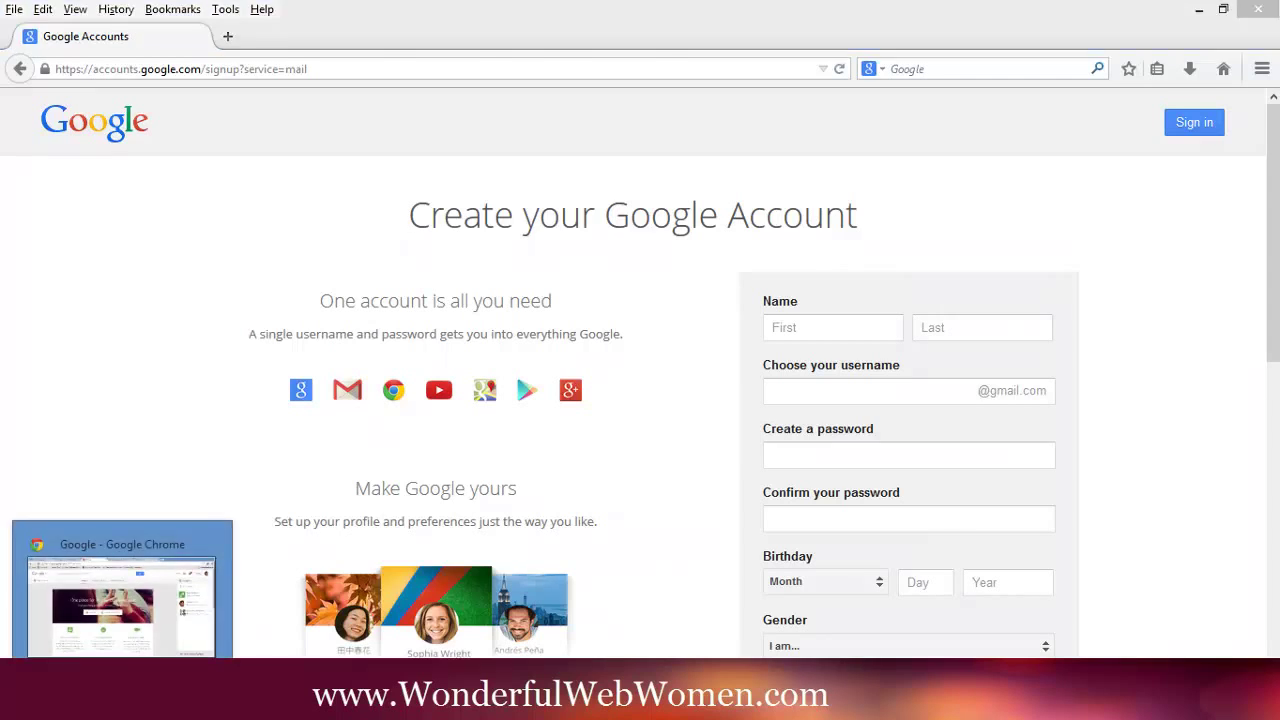
click(60, 700)
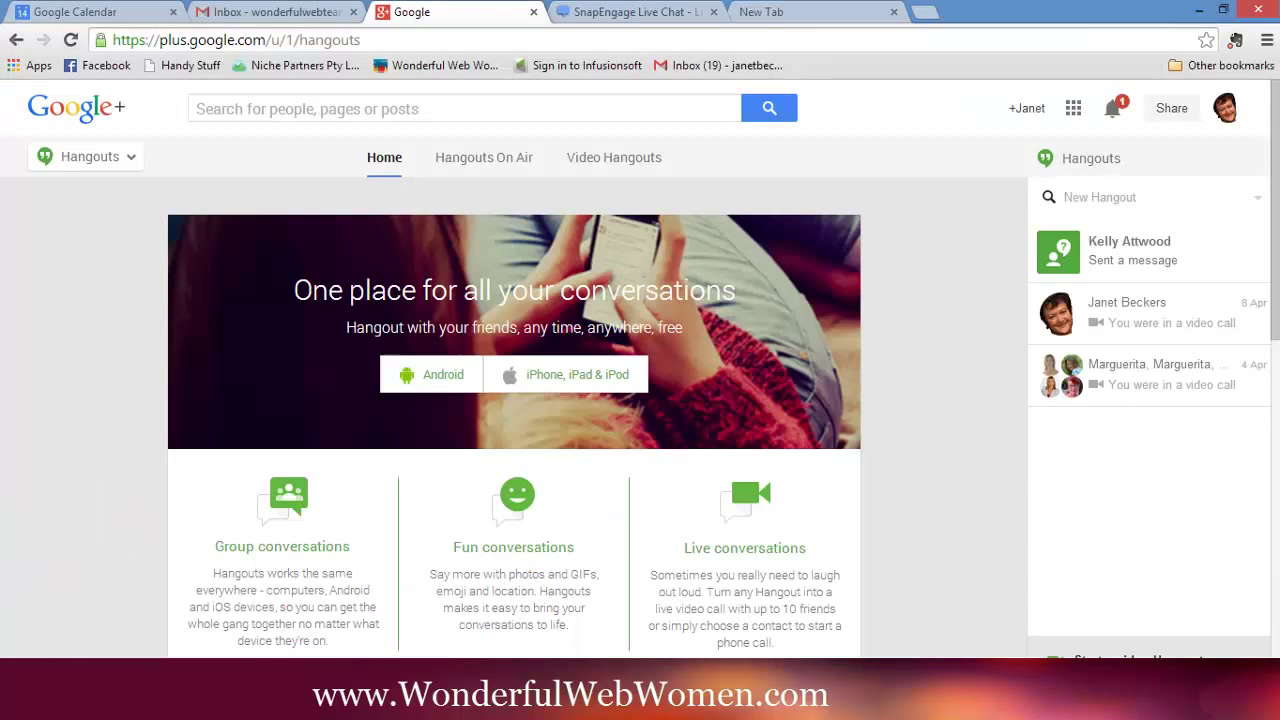
click(292, 17)
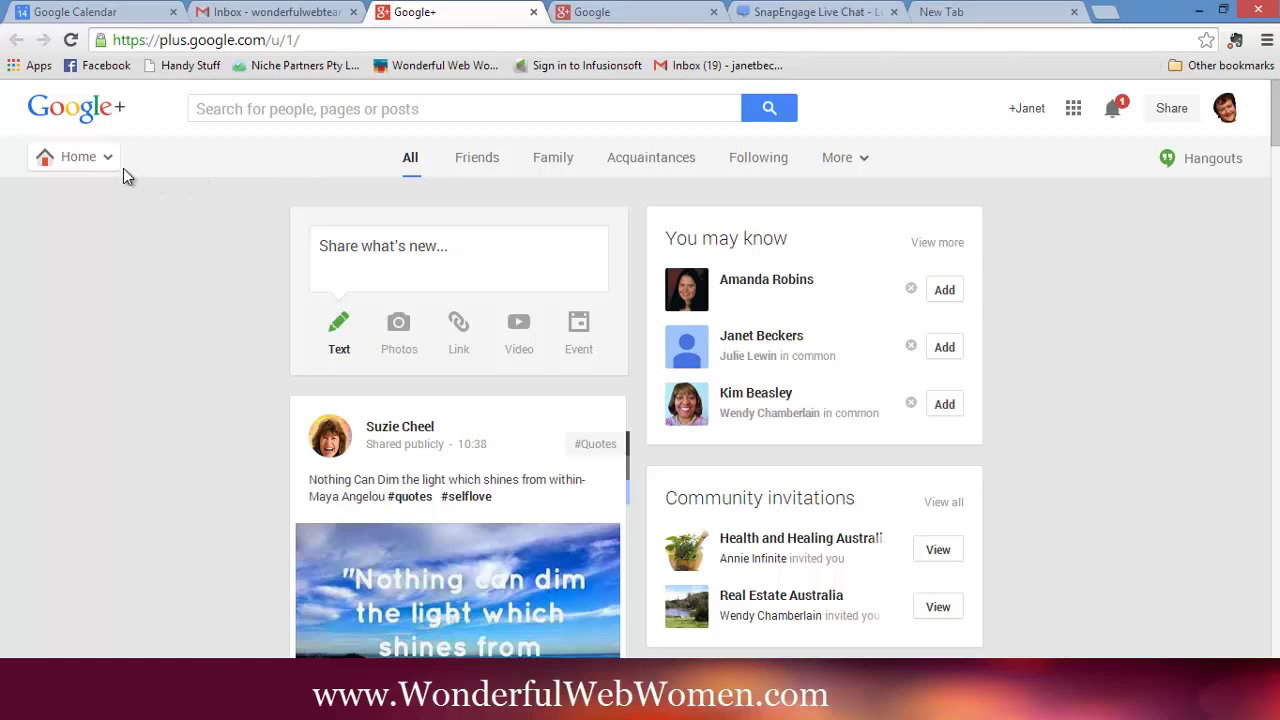
- View the account's own Google+ profile page with its banner, follower count and posts
mouse_move(110, 165)
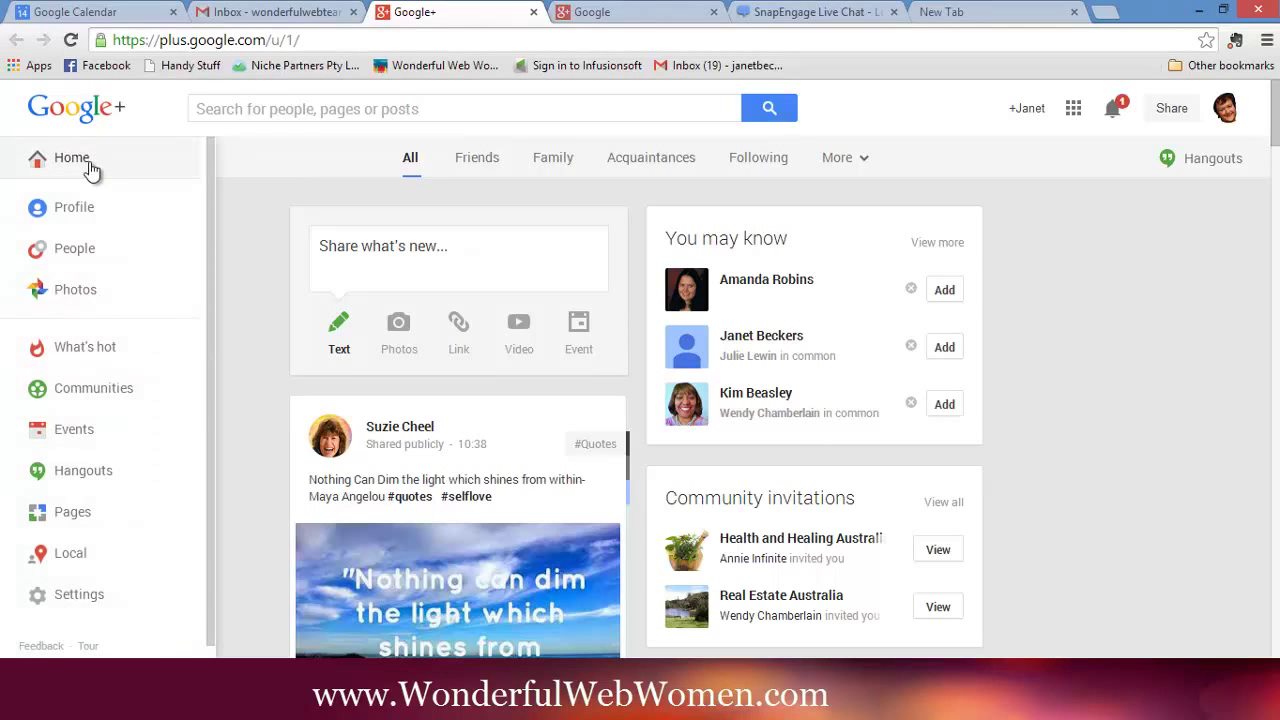
click(92, 209)
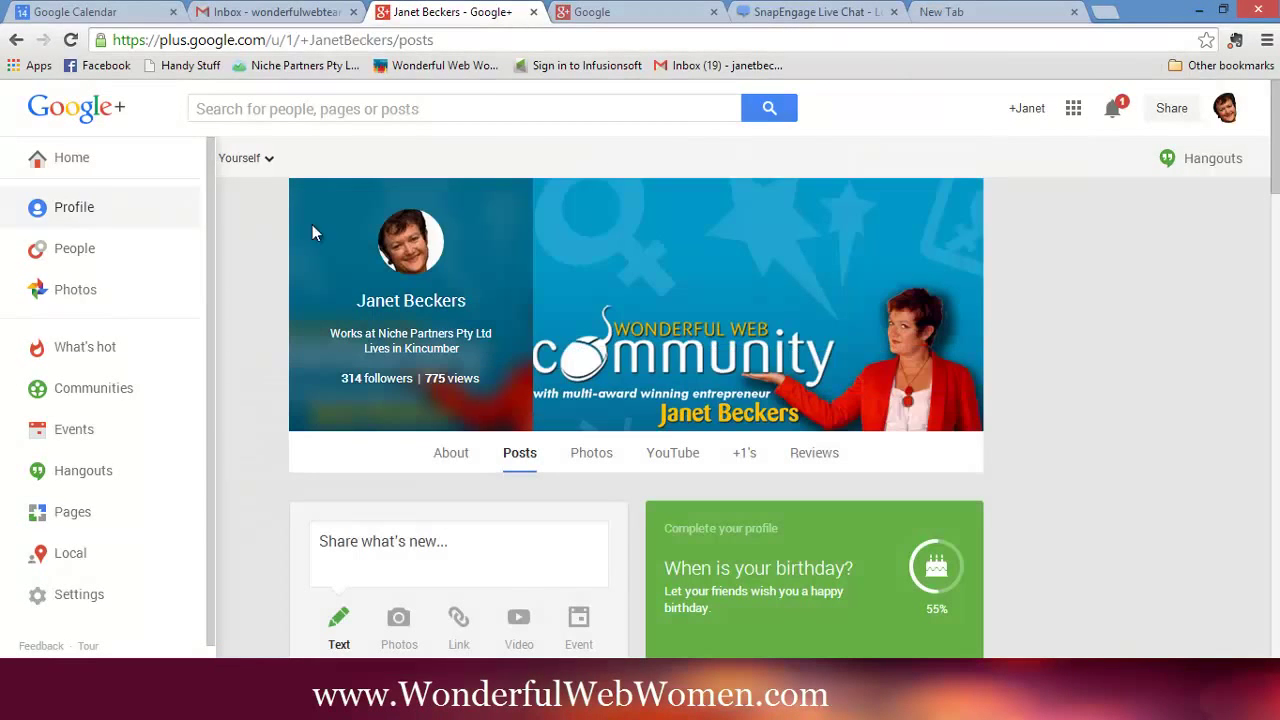
scroll(1090, 287, down, 2)
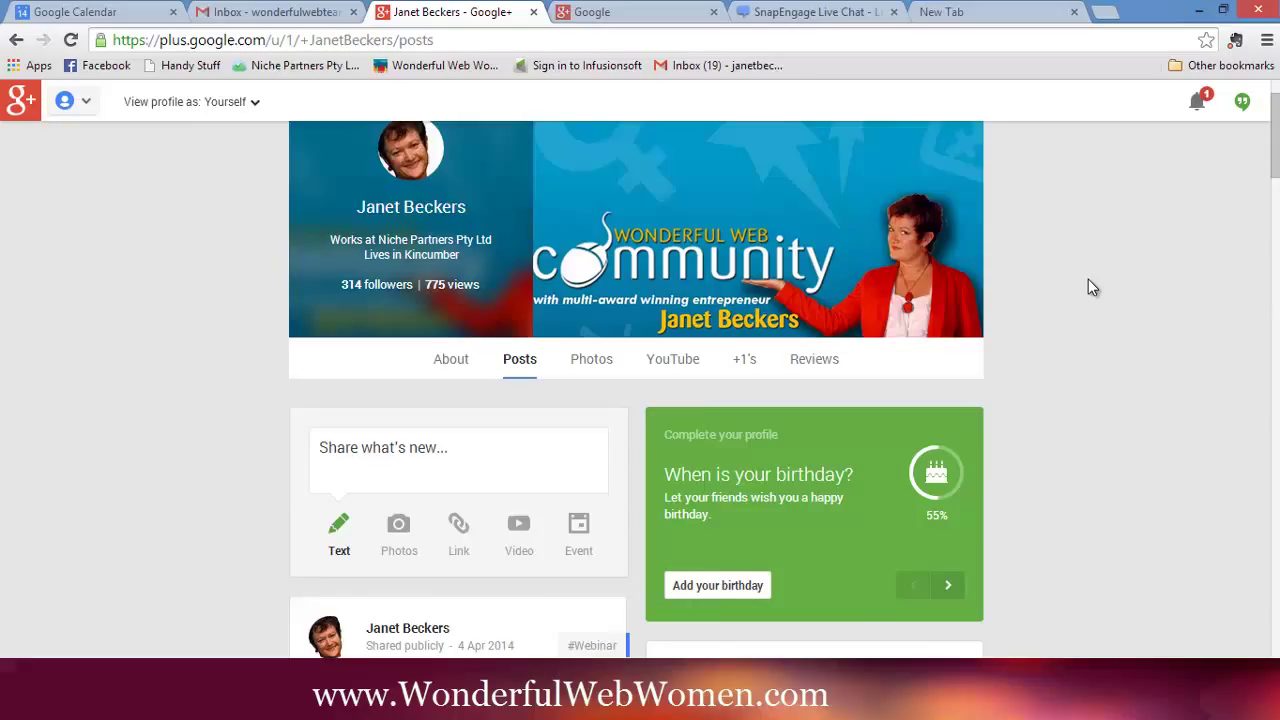
scroll(1088, 279, up, 2)
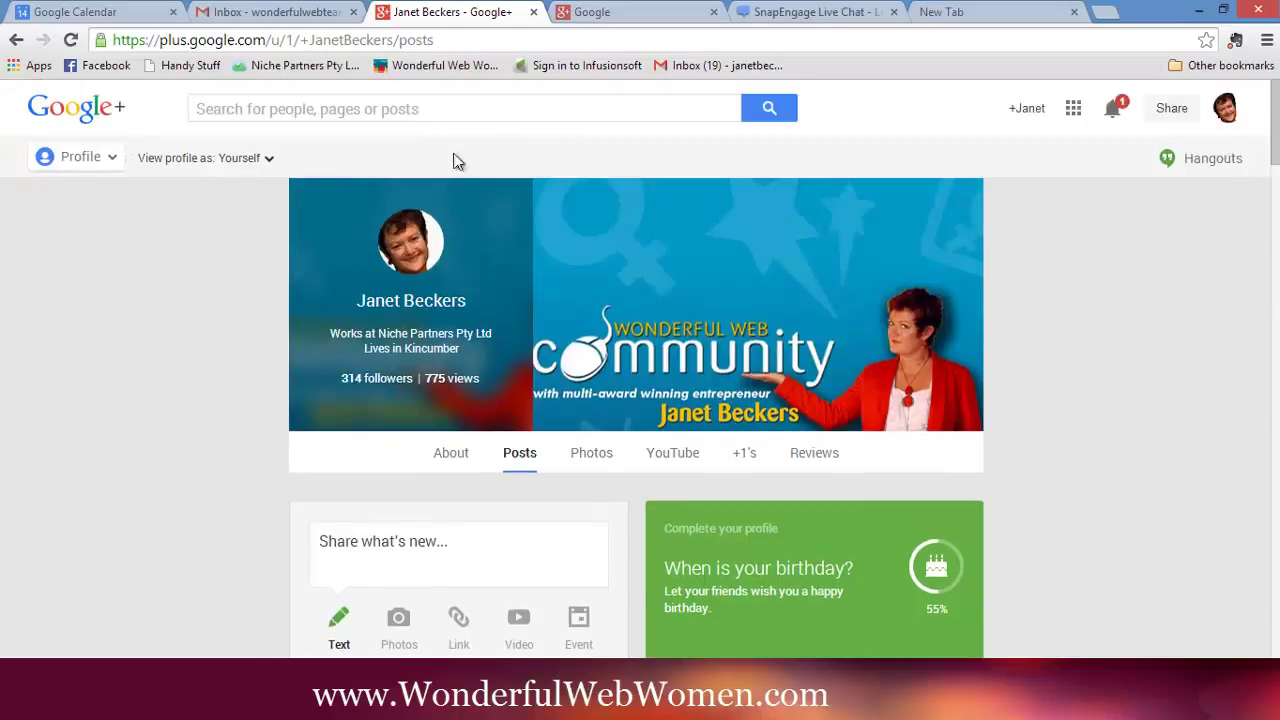
click(115, 160)
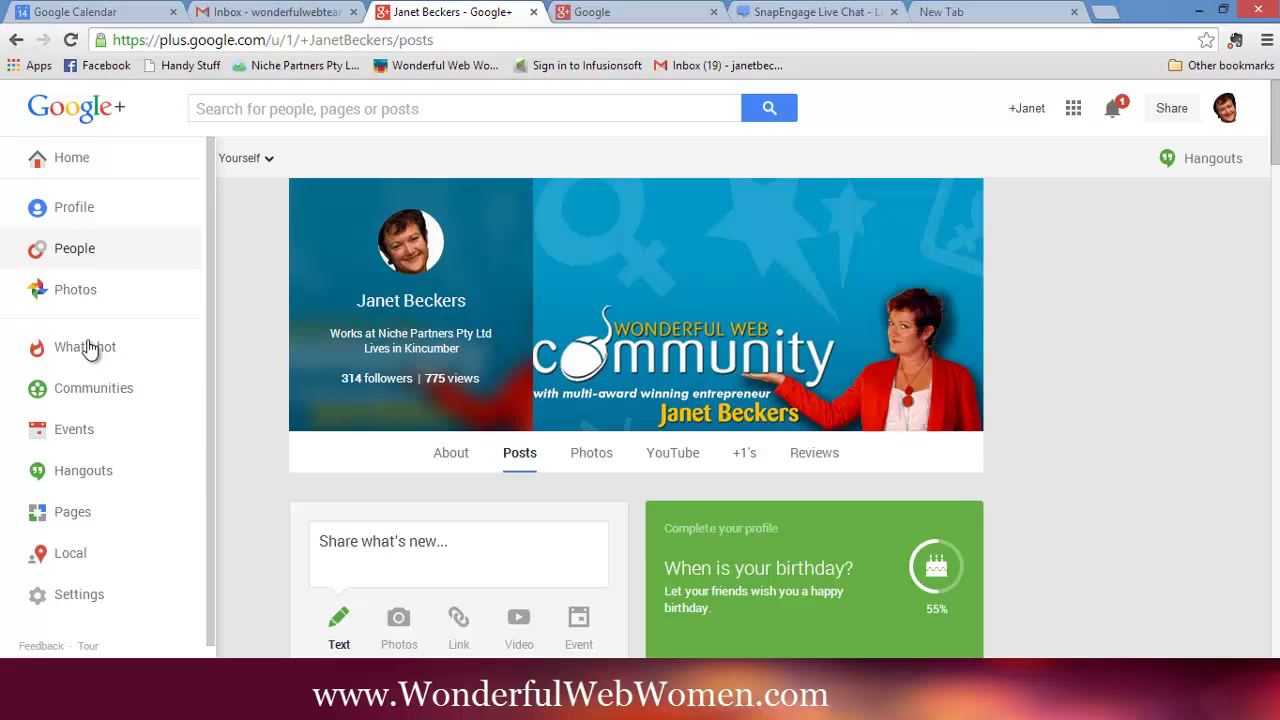
- Go to Hangouts and browse the live broadcasts under Hangouts On Air
click(84, 476)
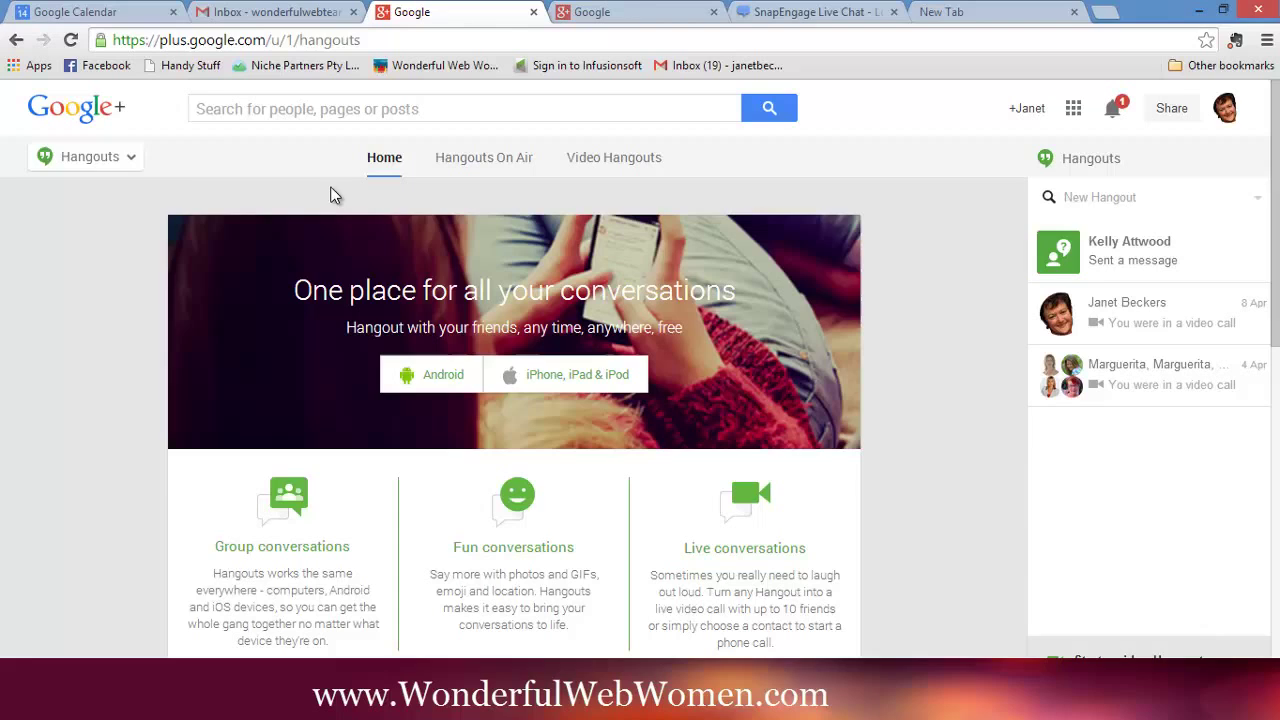
click(490, 165)
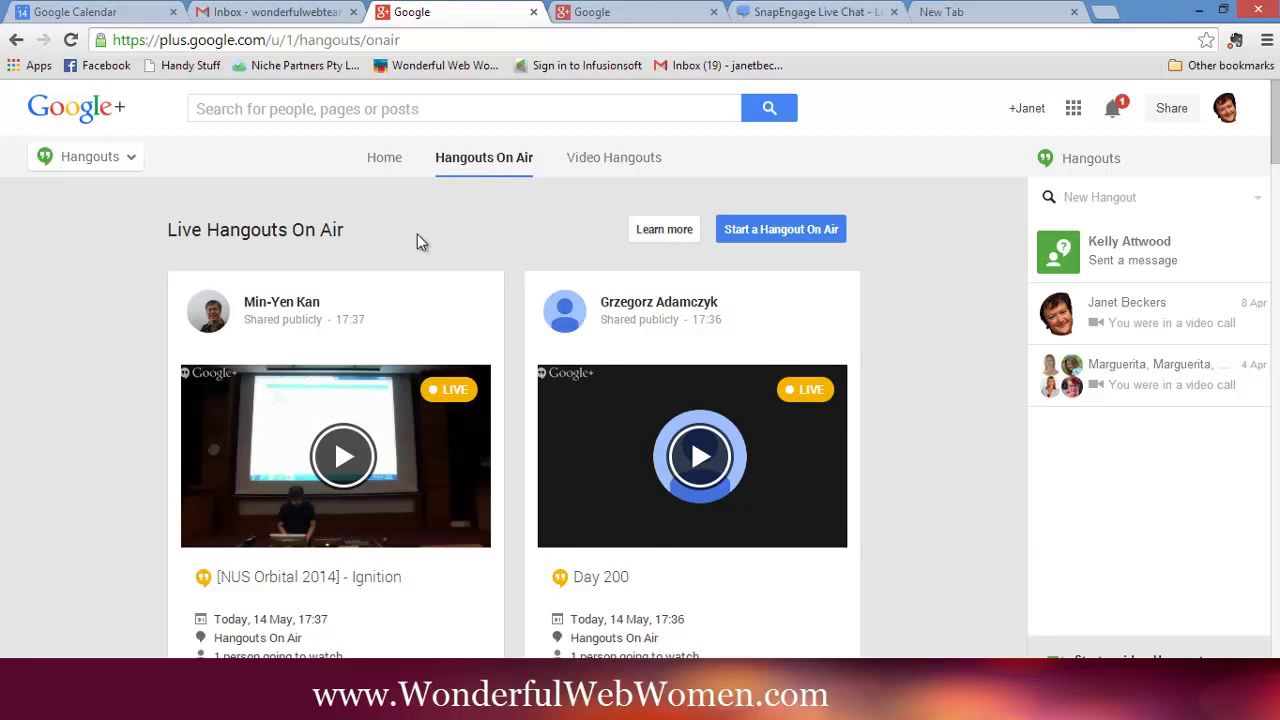
scroll(944, 286, down, 5)
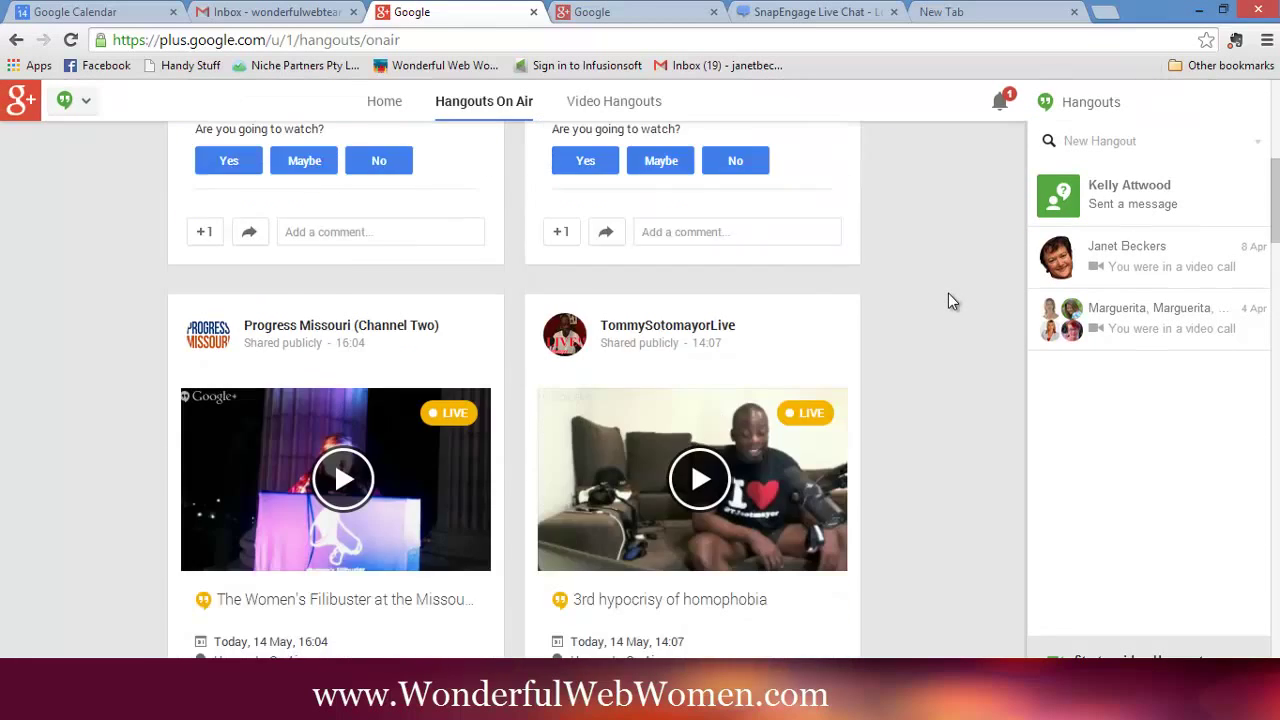
scroll(948, 294, down, 5)
scroll(948, 294, up, 10)
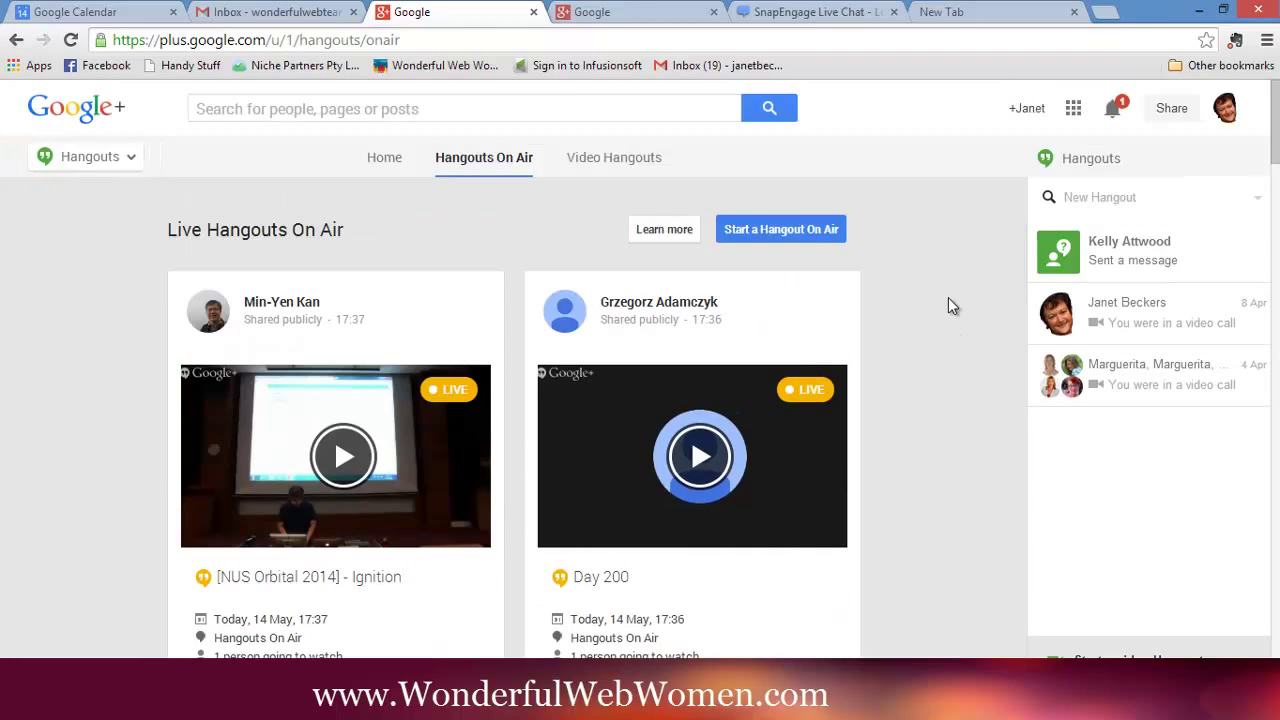
- Create a new Hangout On Air and give it the name 'Inner Circle Members Call'
click(760, 228)
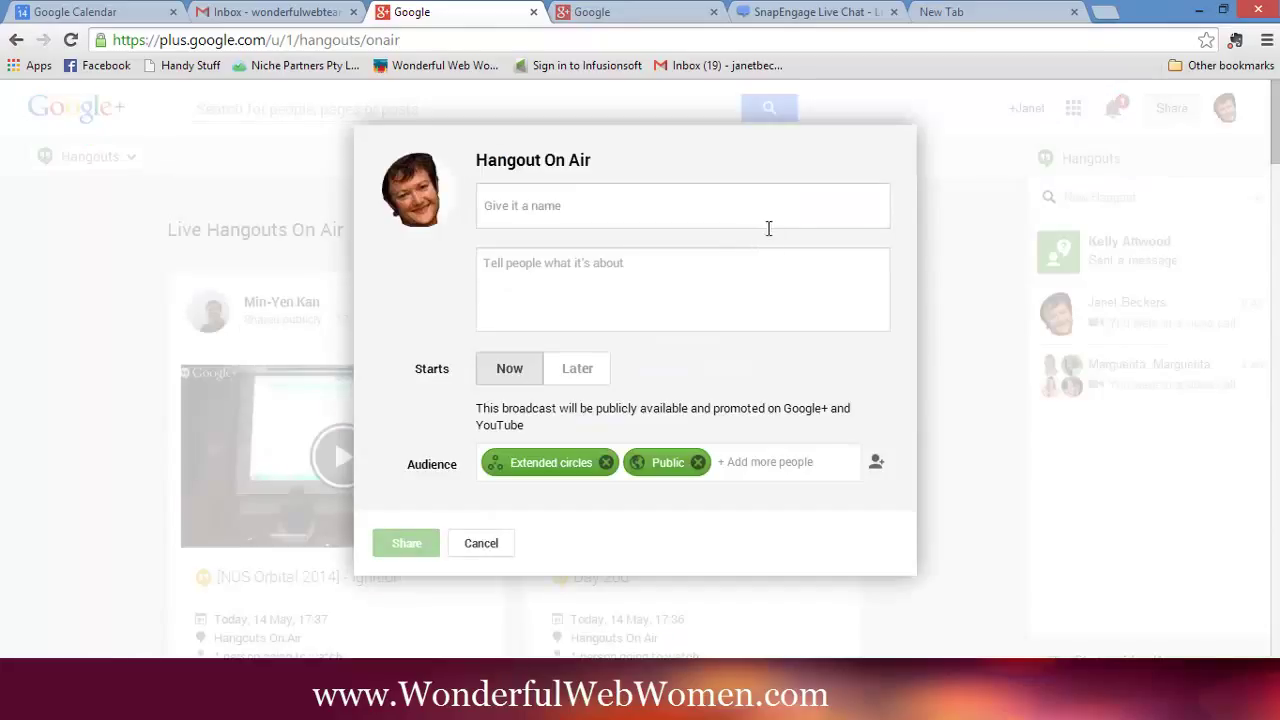
click(562, 206)
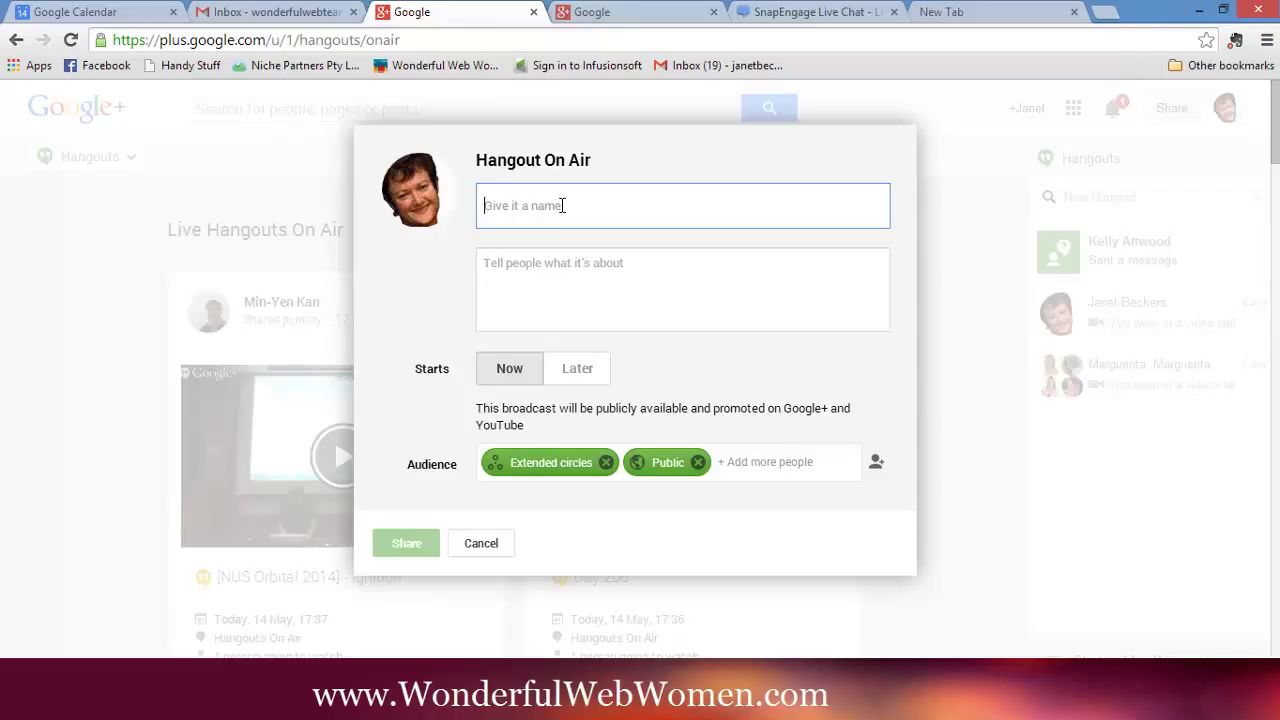
text(Inner C)
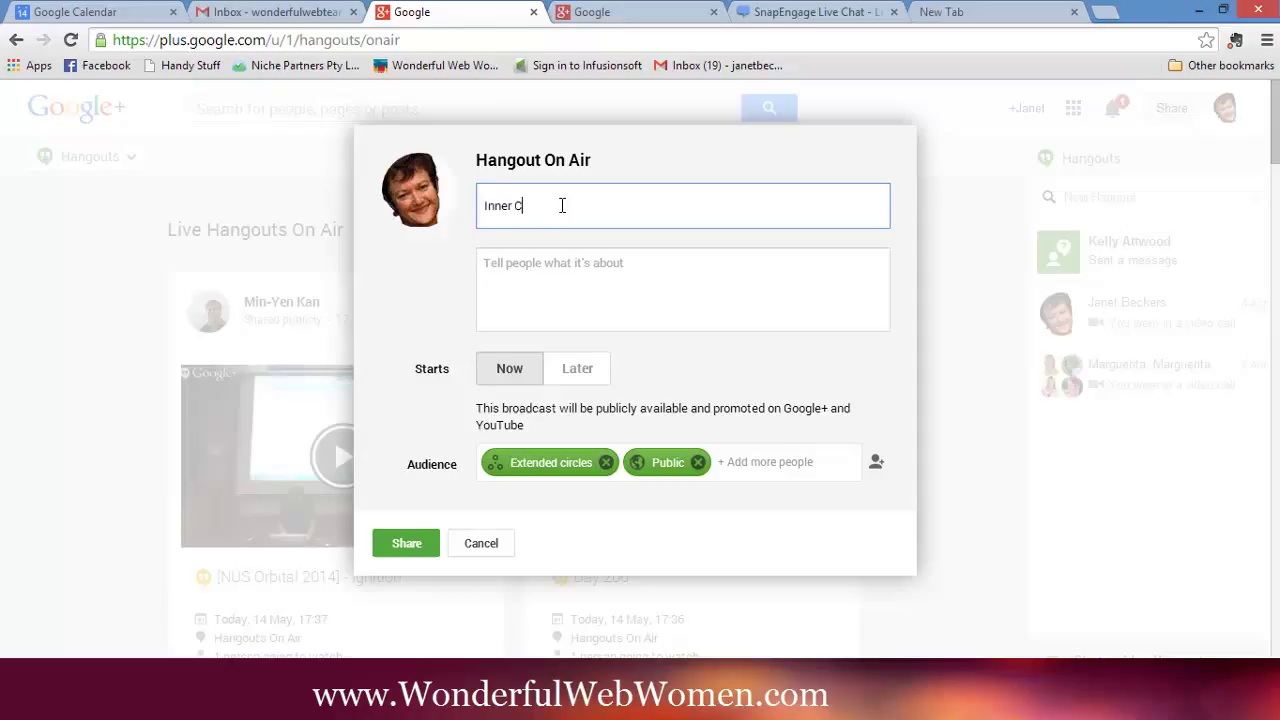
text(ircle Members Call)
click(582, 270)
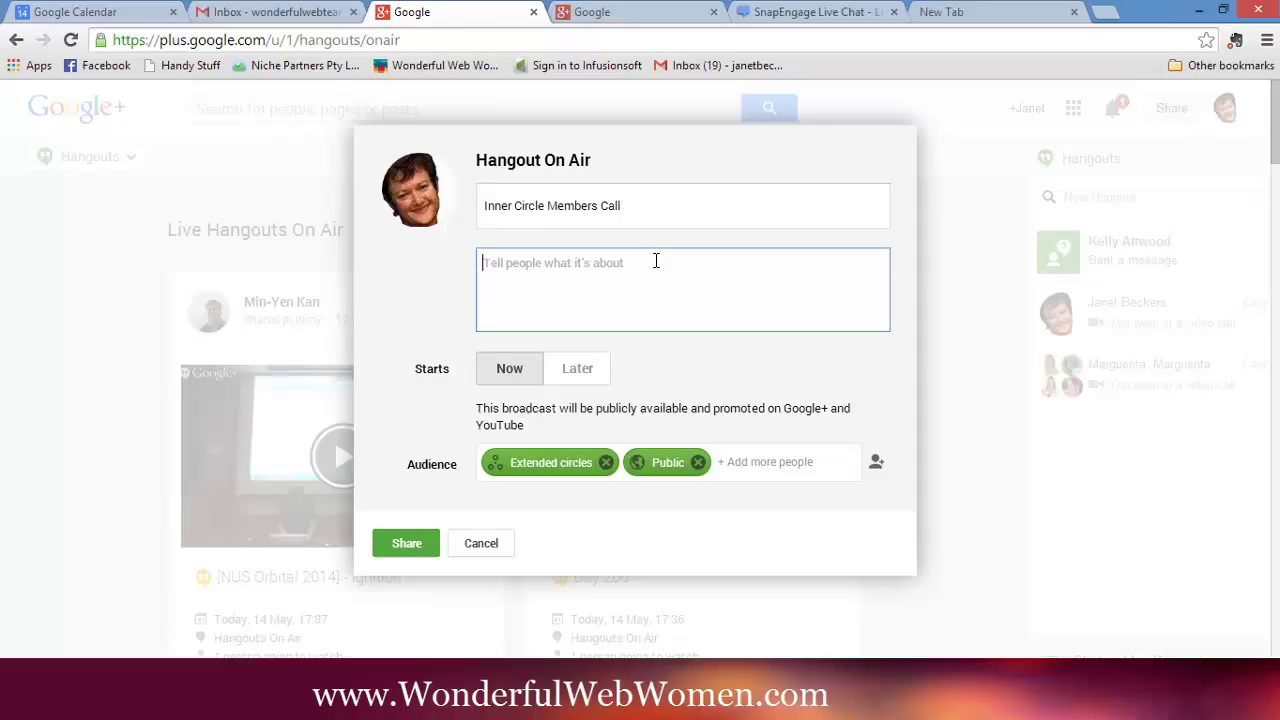
- Paste the prepared description and set the start to Later
text(Come and join me behind the scenes and I'll show you just how easy it is to run a hangout)
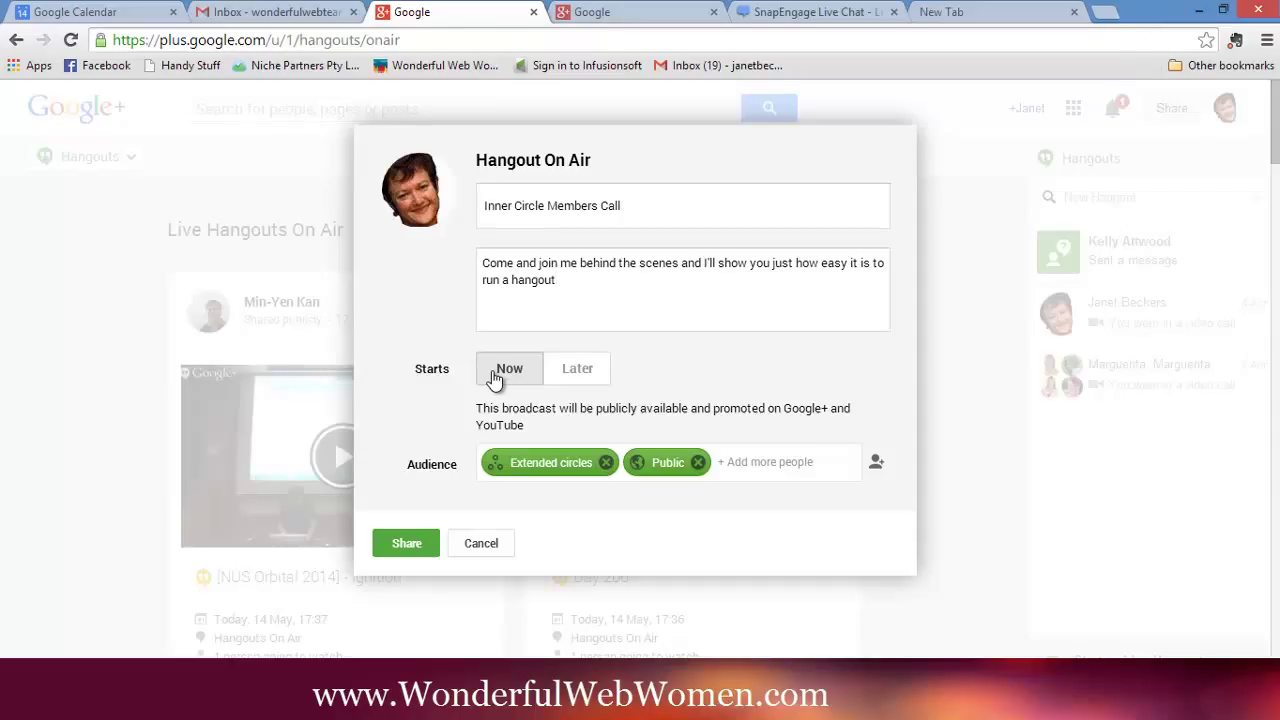
click(590, 372)
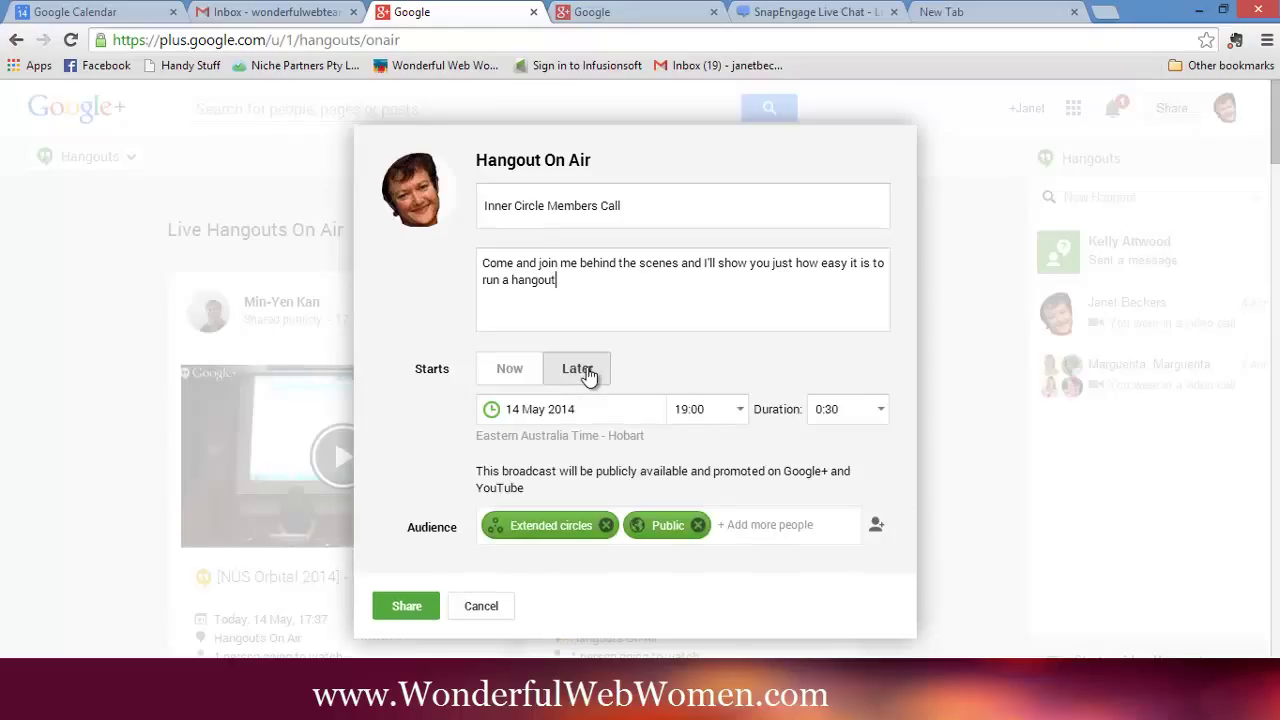
- Schedule the call for 20 May 2014 at 10:00 with a 1:30 duration
click(651, 411)
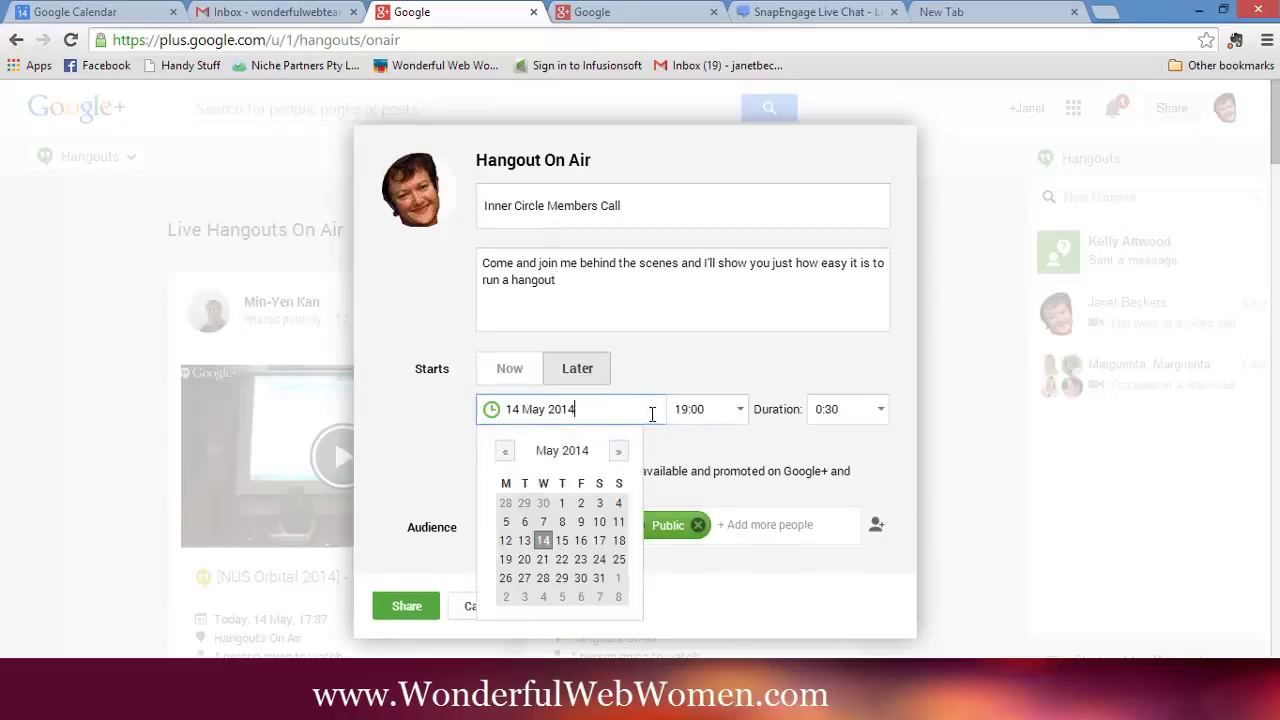
click(524, 560)
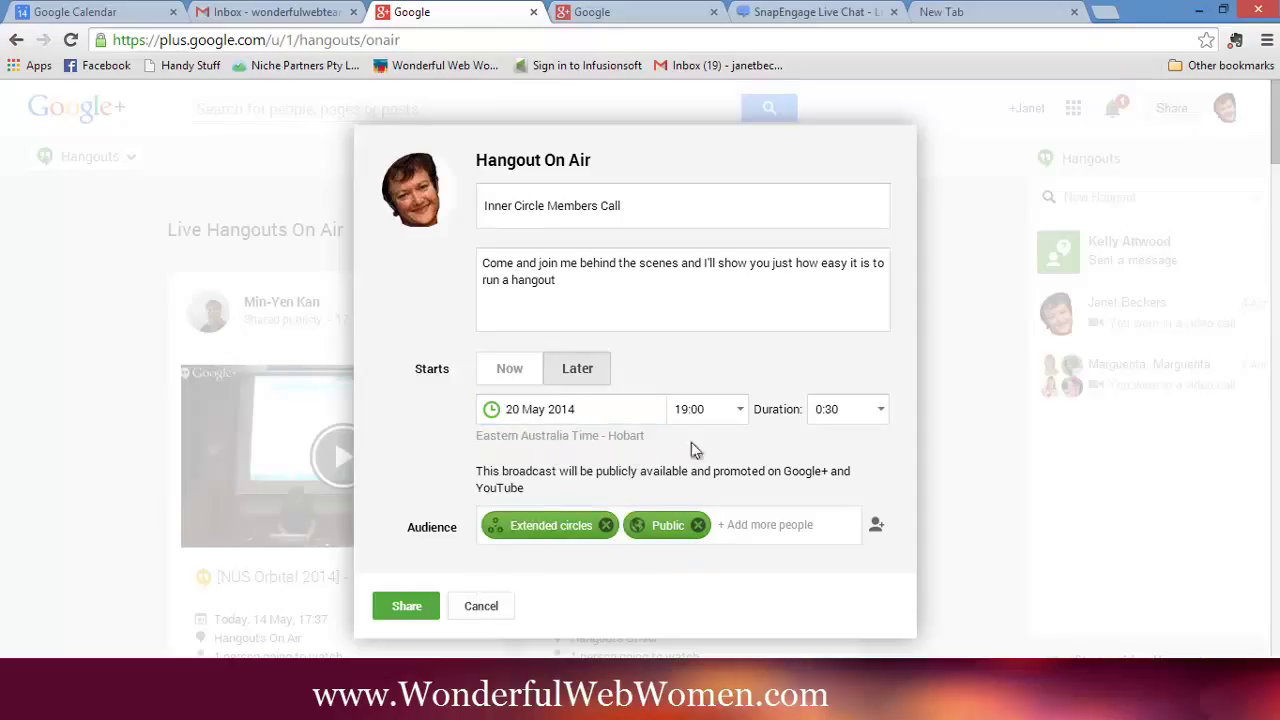
click(743, 411)
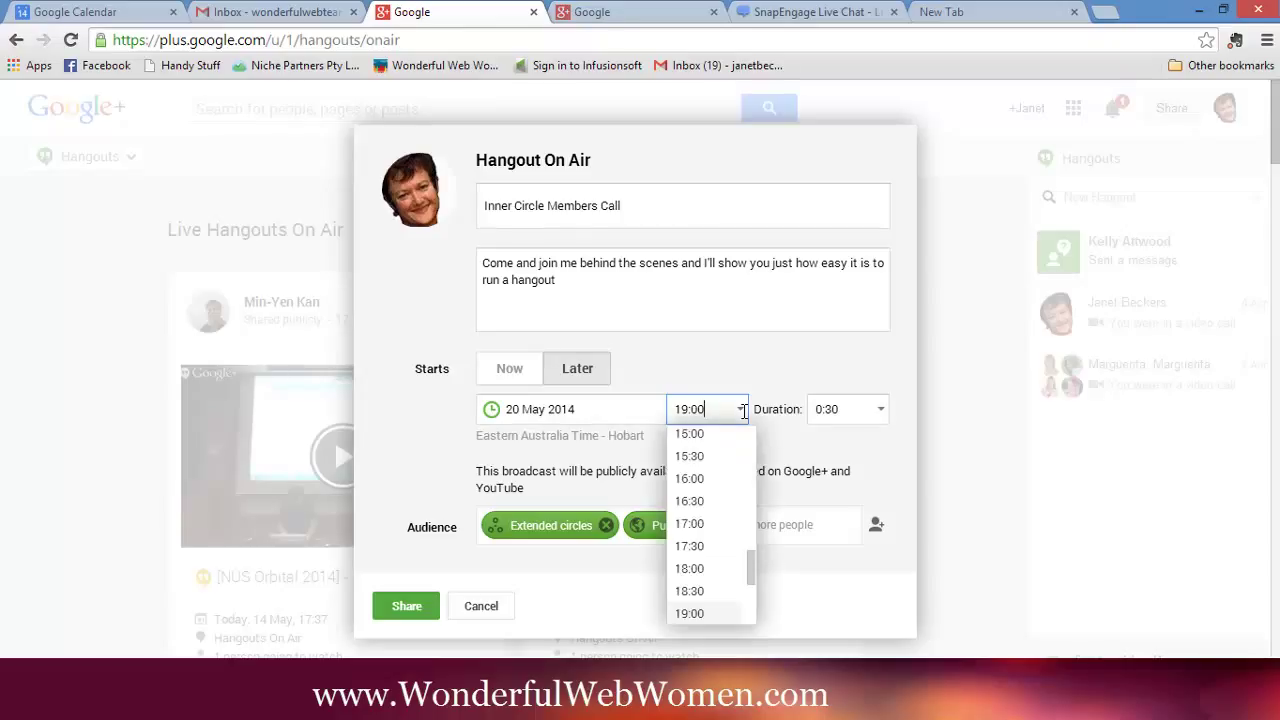
drag(753, 560, 745, 506)
click(690, 542)
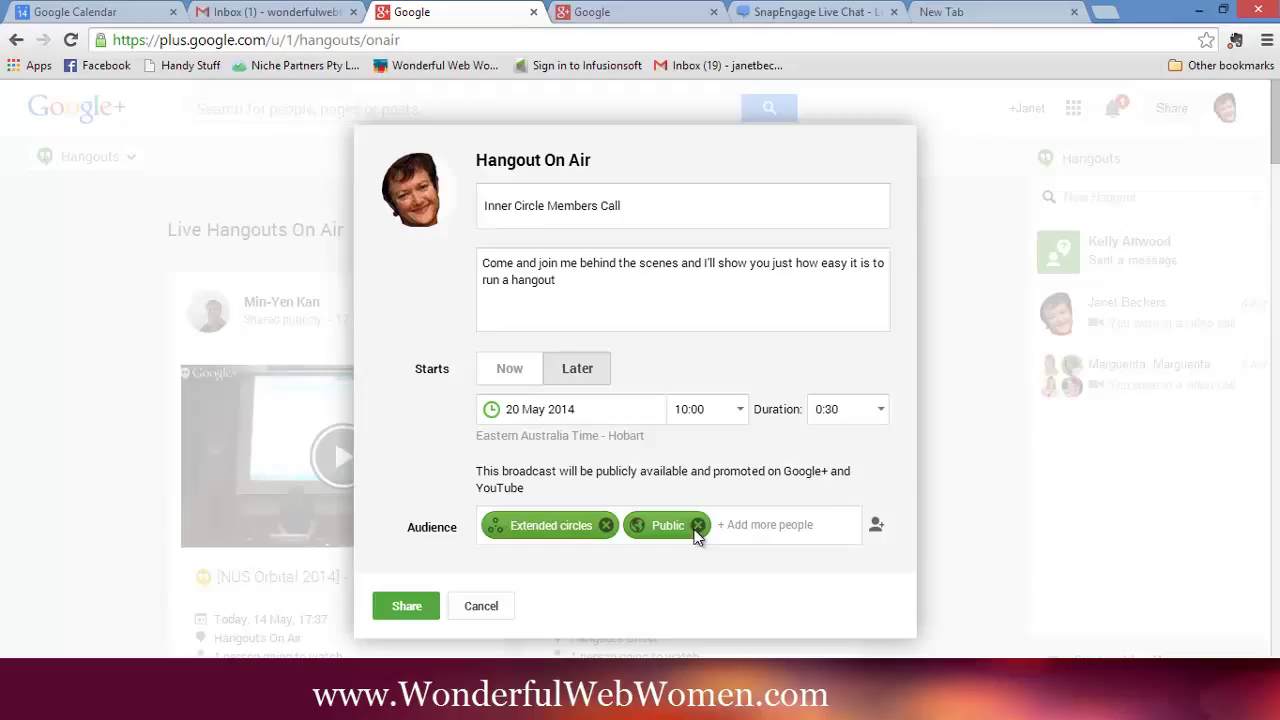
click(872, 413)
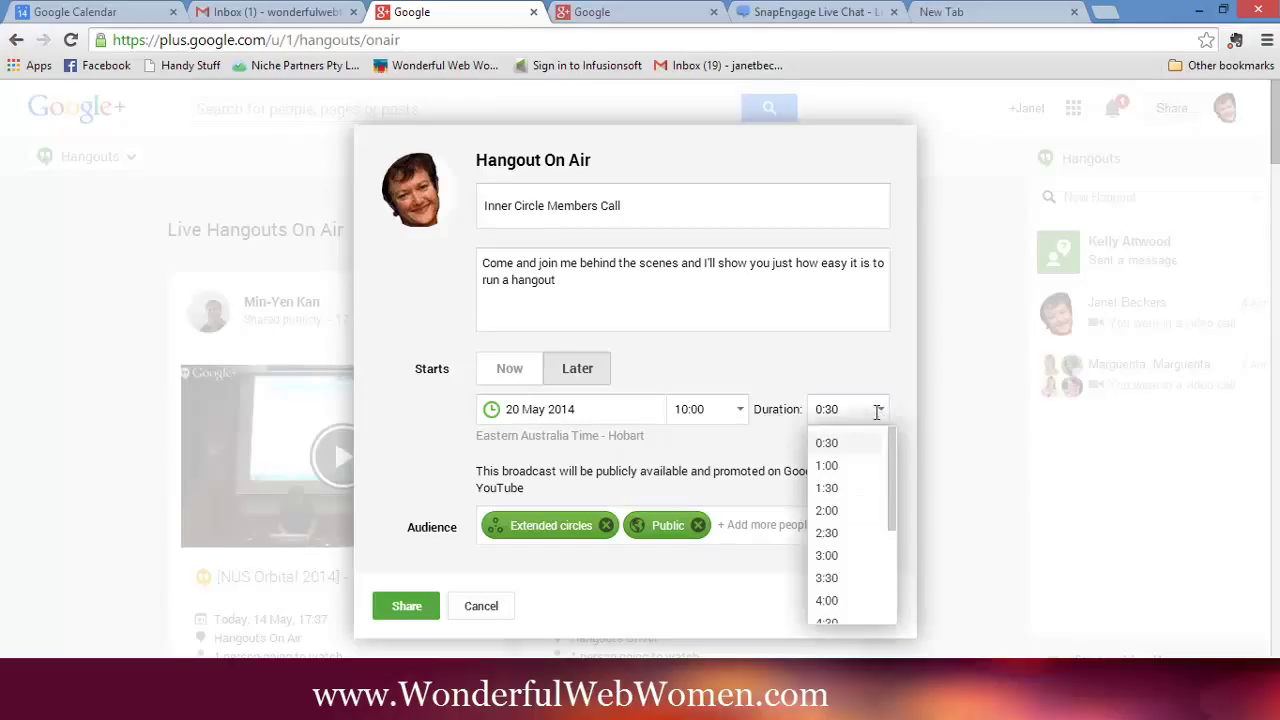
click(845, 490)
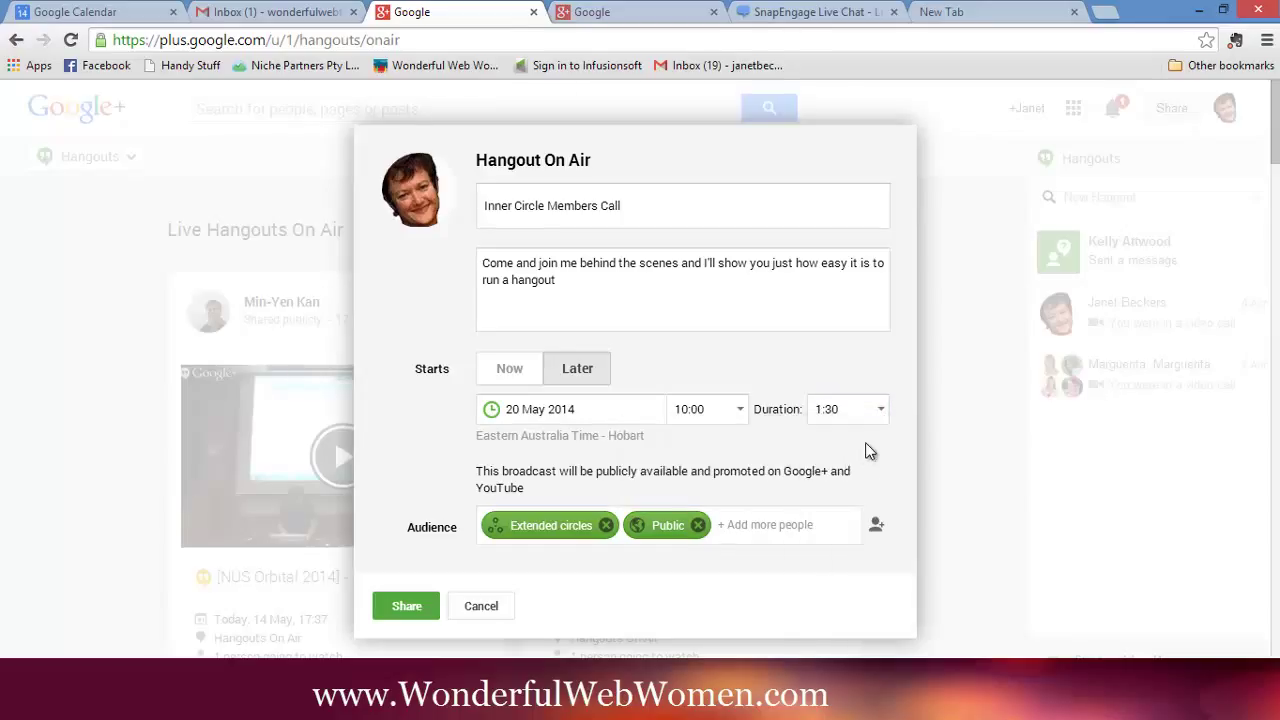
click(601, 279)
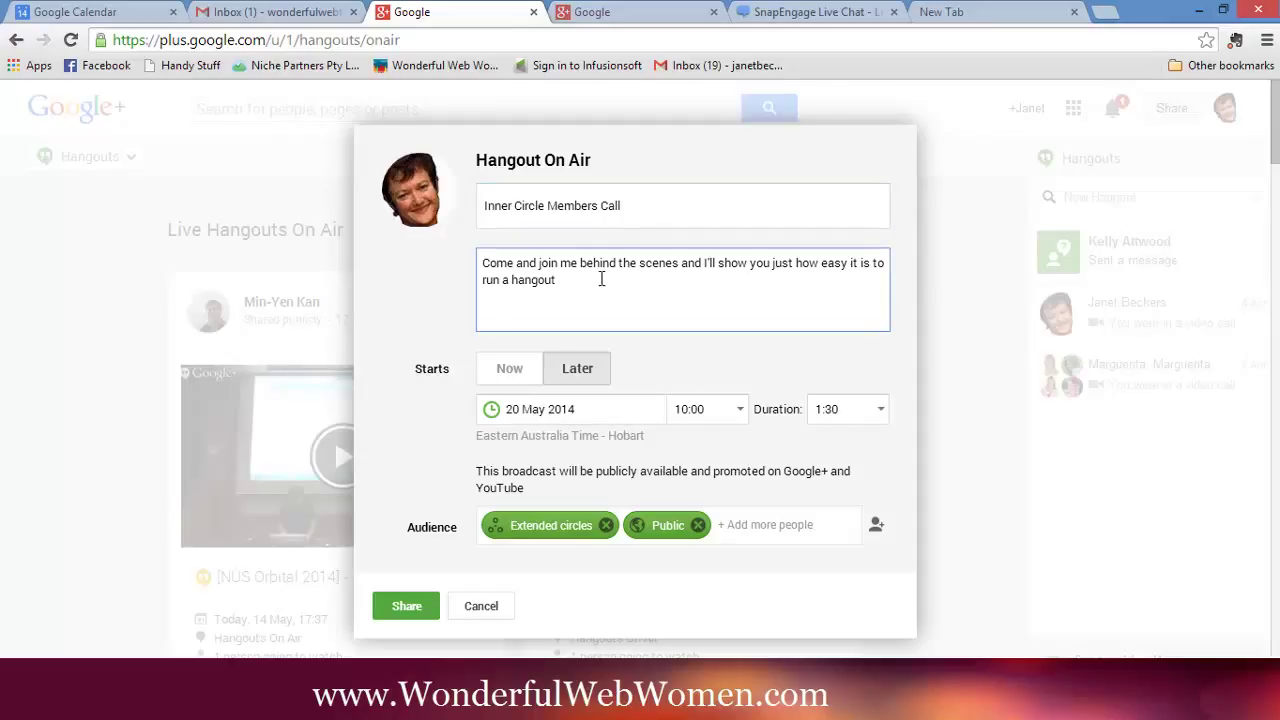
- Remove Extended circles and Public from the Audience field
click(643, 243)
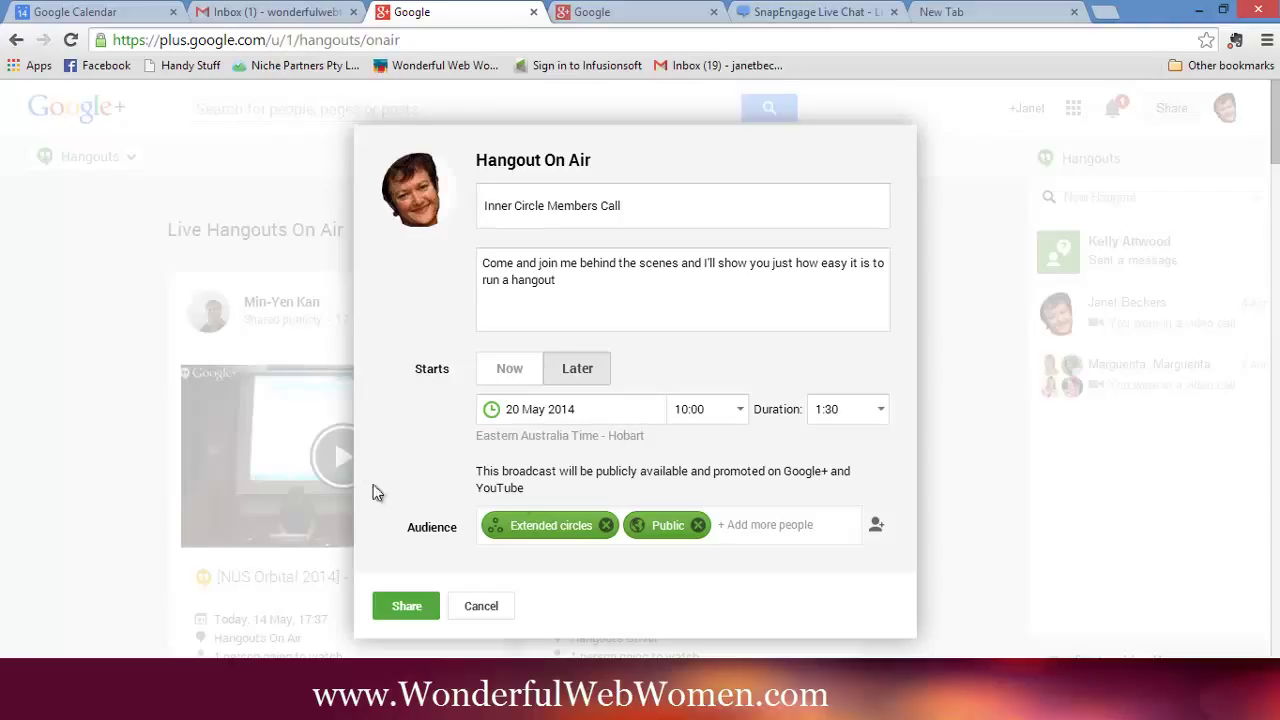
mouse_move(551, 528)
click(607, 527)
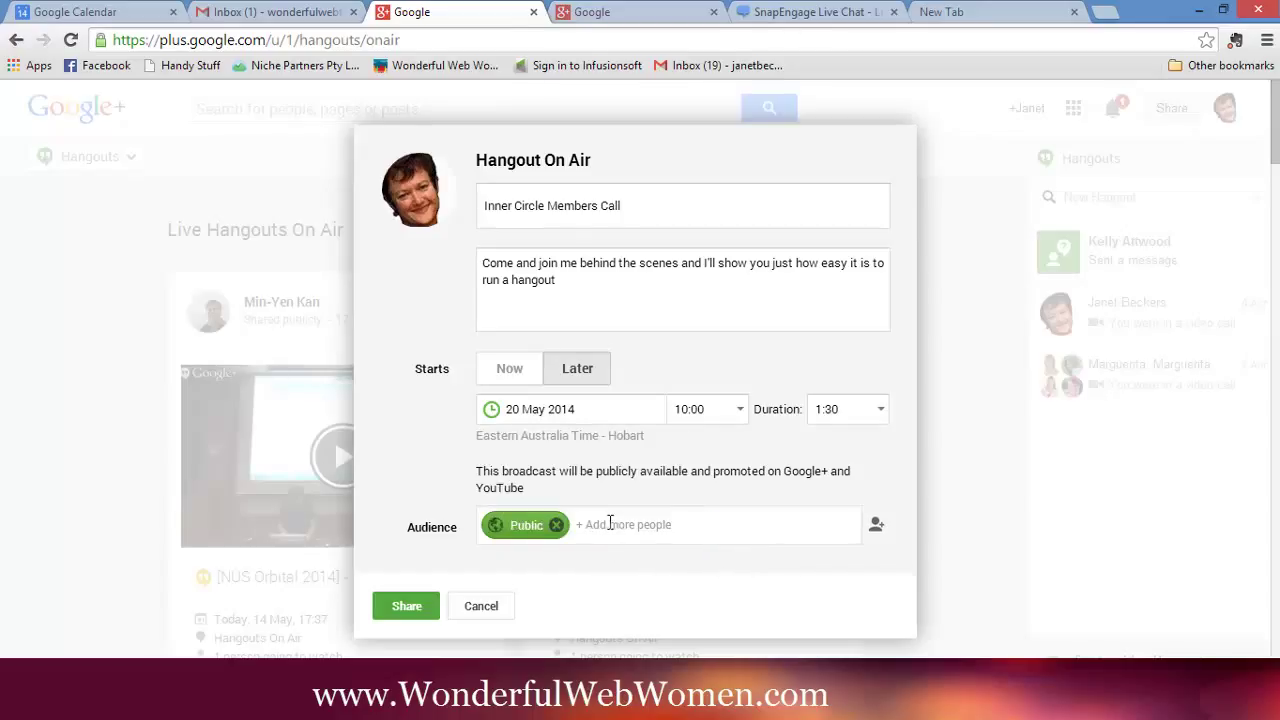
click(556, 526)
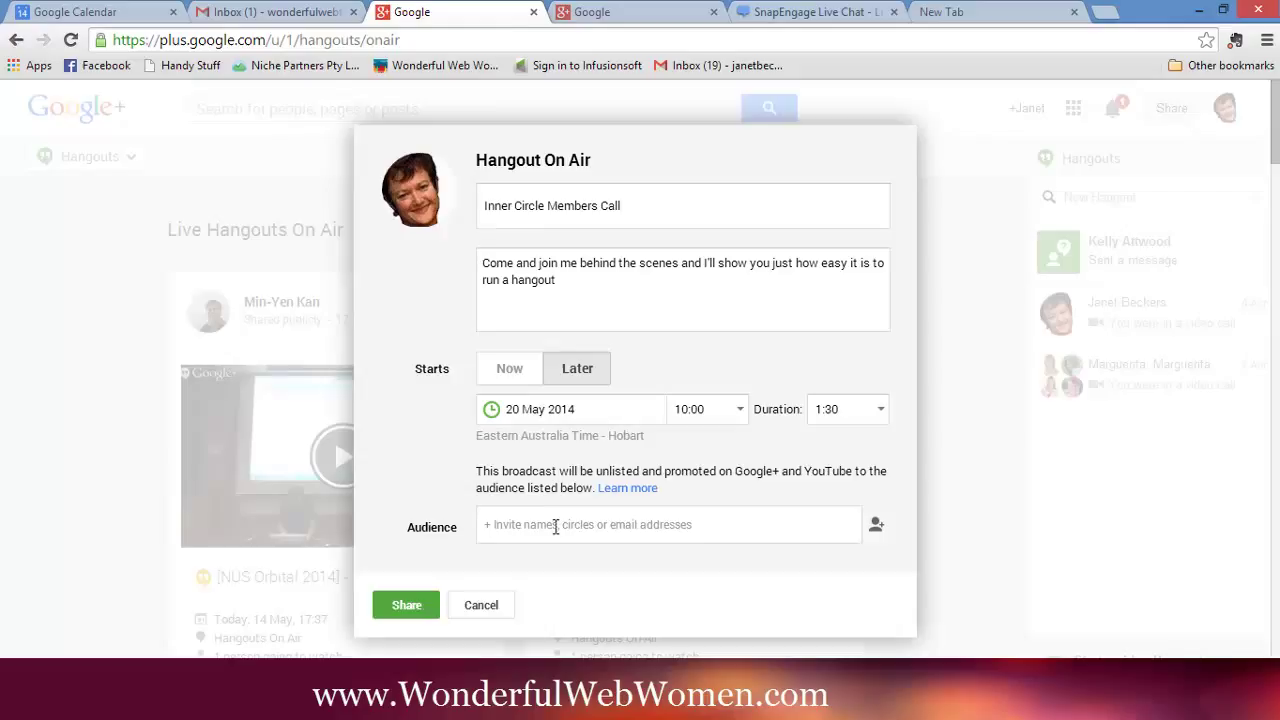
- Enter the guest's e-mail address in Audience and choose the suggested contact as the only invitee
click(555, 528)
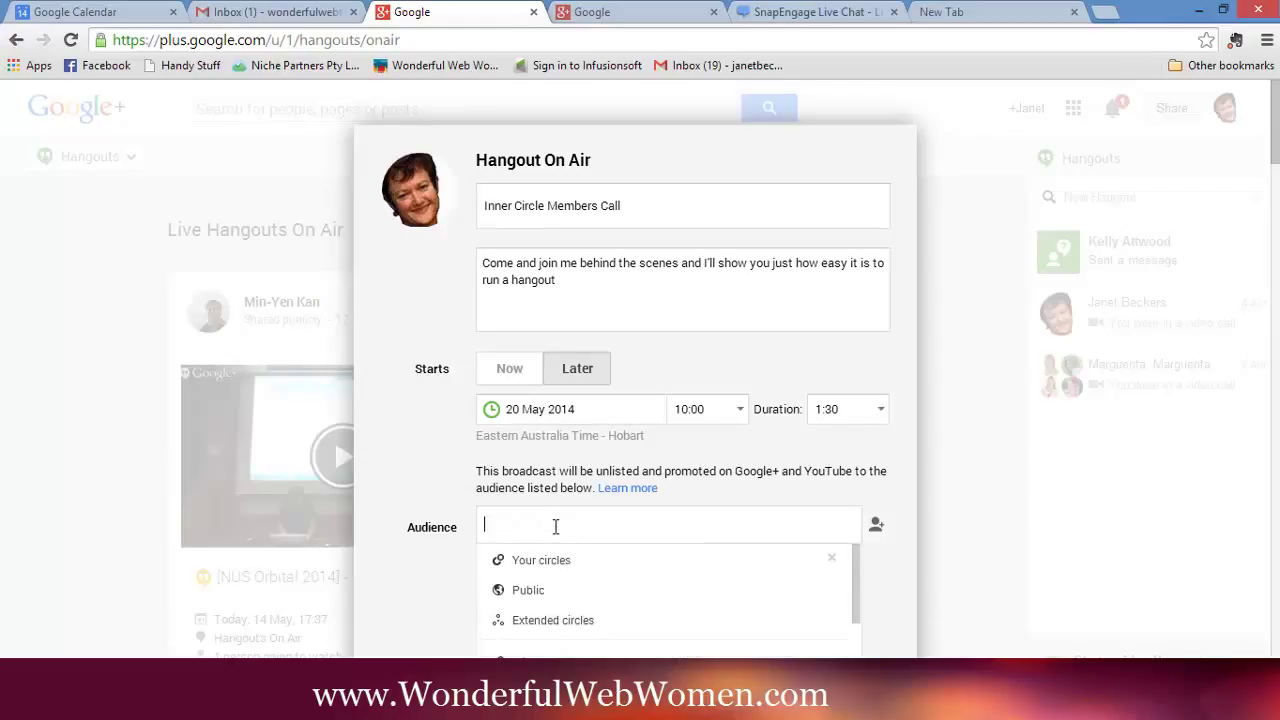
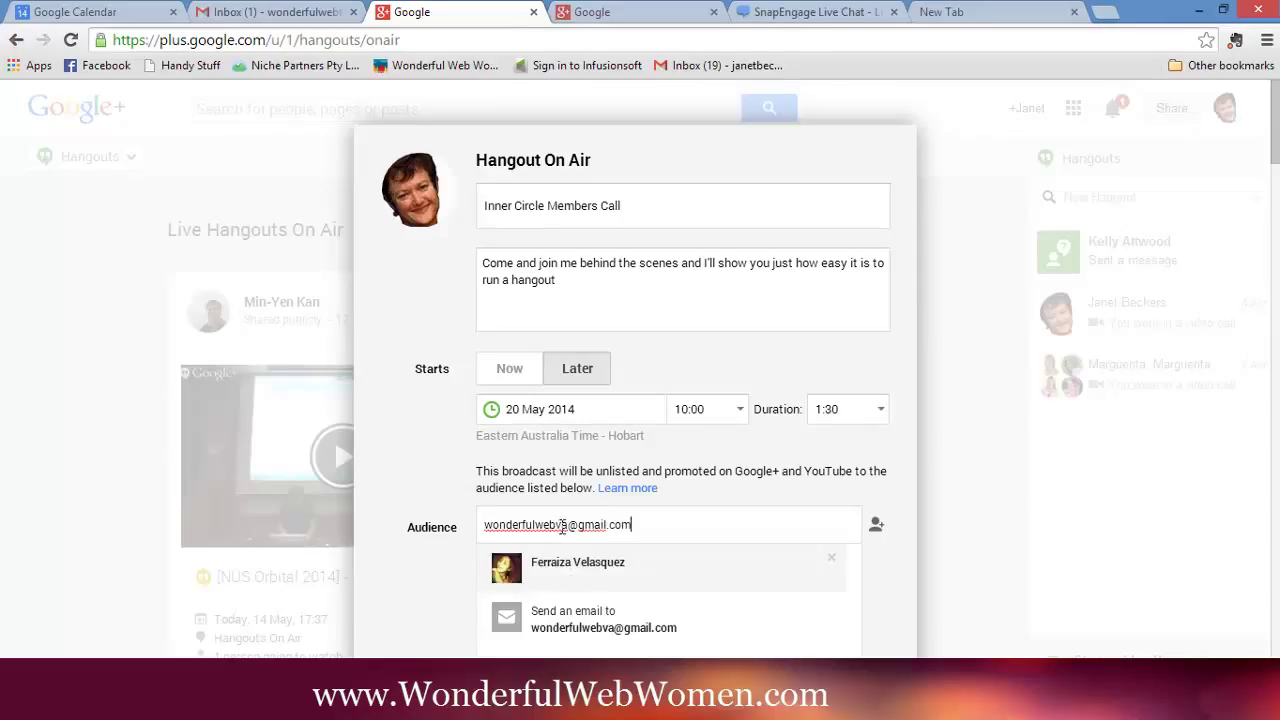
click(566, 572)
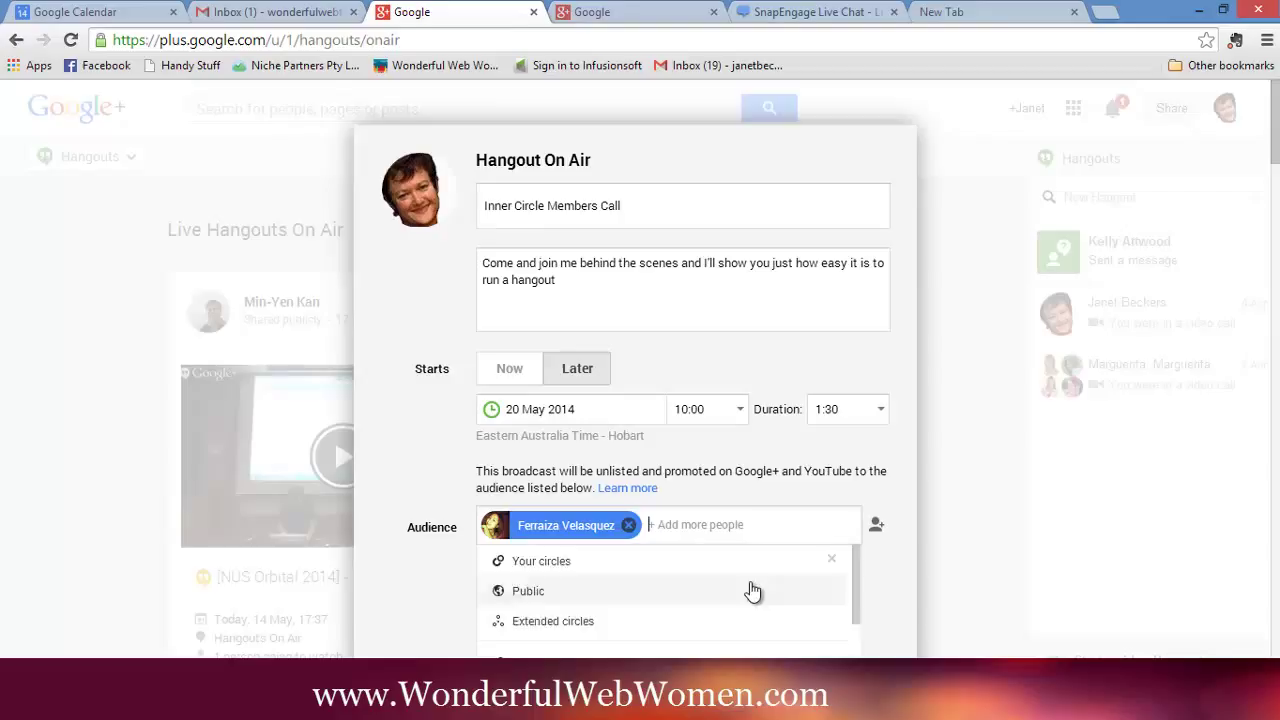
scroll(745, 588, down, 1)
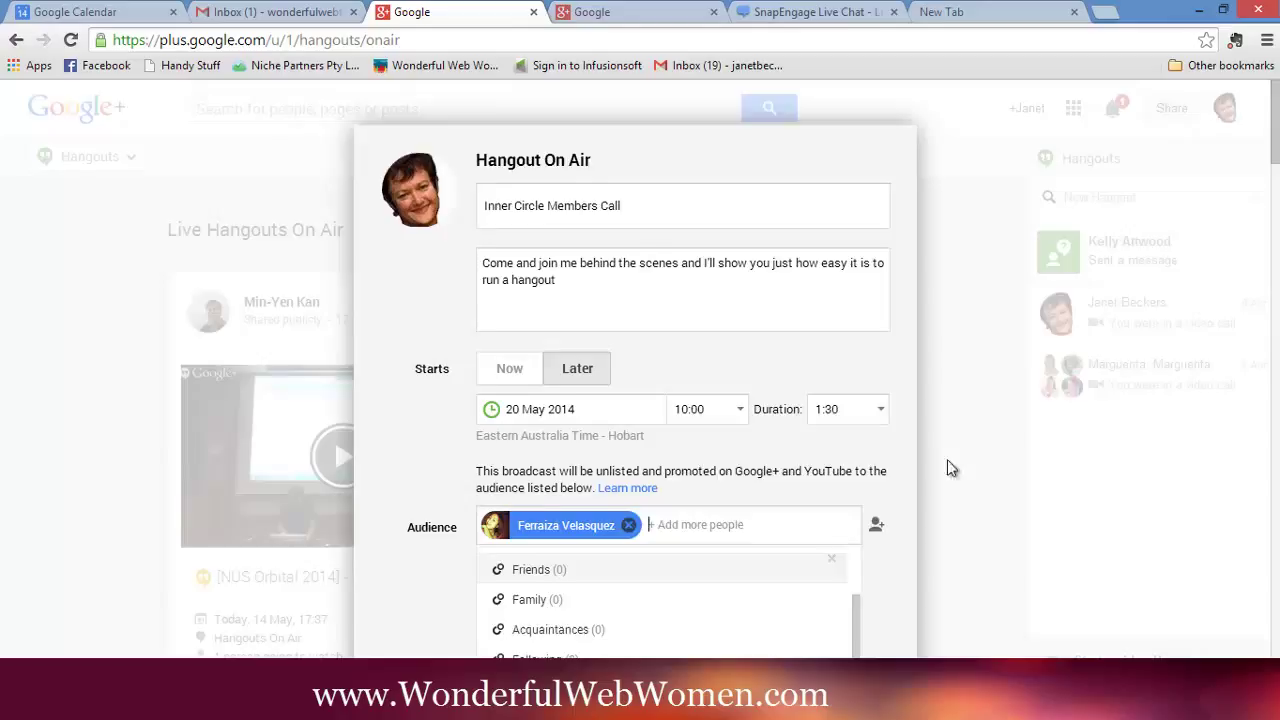
scroll(971, 443, down, 3)
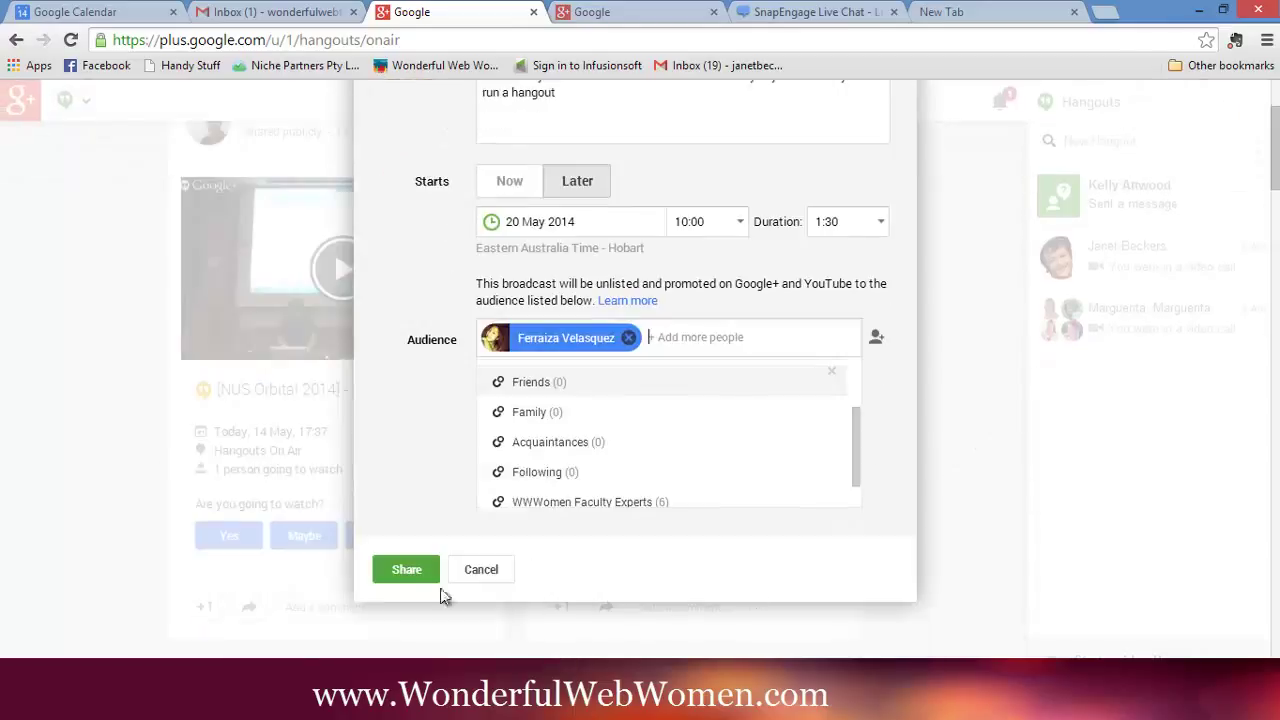
- Share the scheduled Hangout On Air and scroll to the new event page's Details card
click(408, 570)
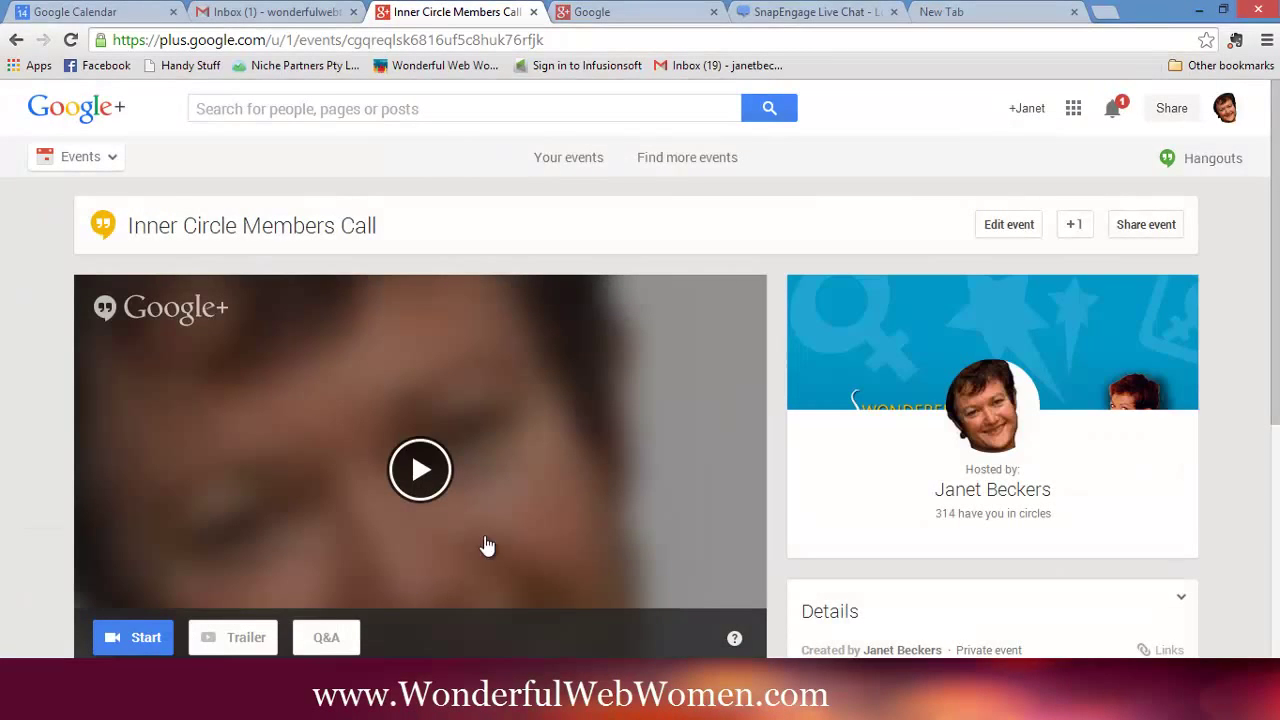
scroll(1243, 301, down, 3)
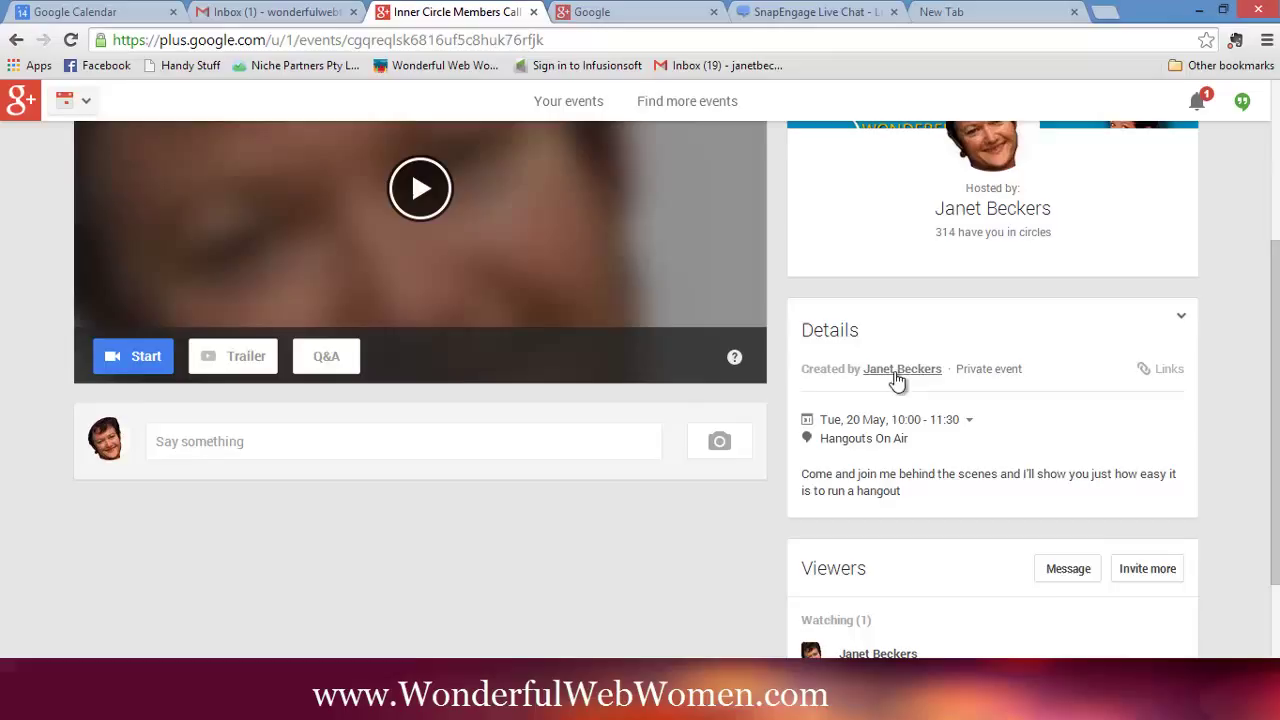
- Show the event page, YouTube page and video embed links in the Details card
mouse_move(894, 366)
click(1164, 372)
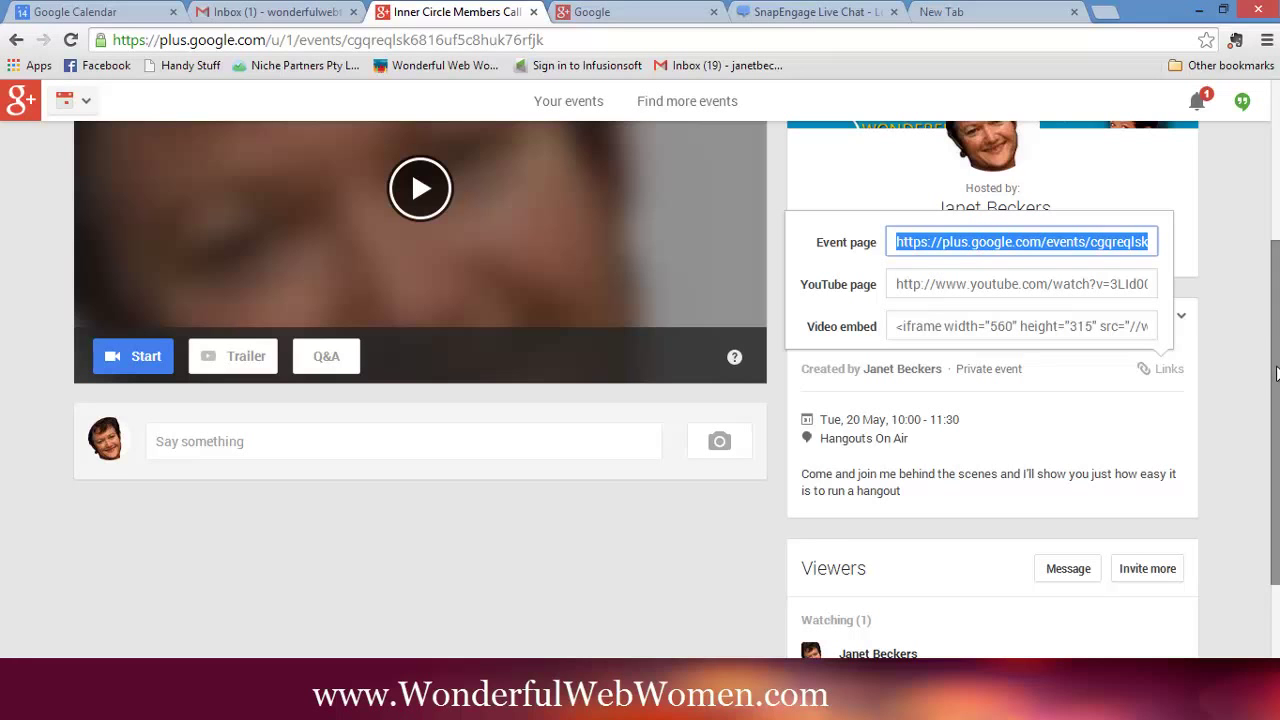
- Dismiss the shareable-links panel and scroll back up to the Inner Circle Members Call title and host
drag(1276, 372, 1277, 205)
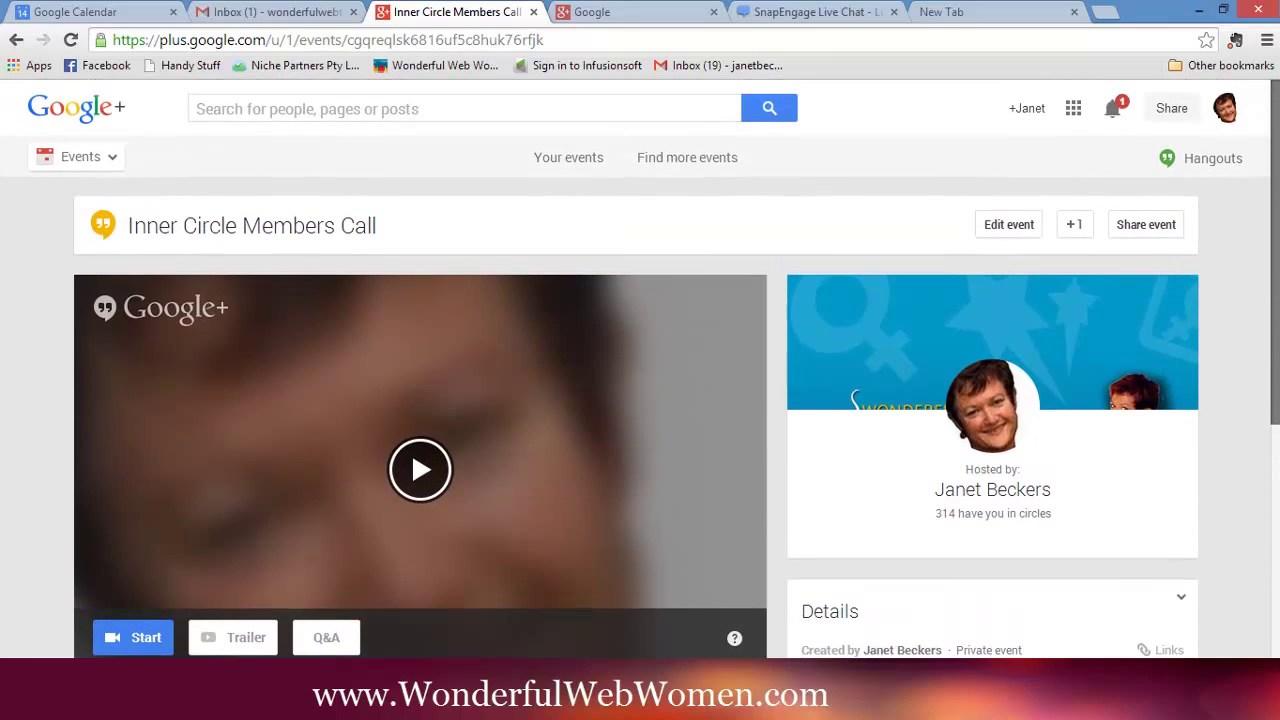